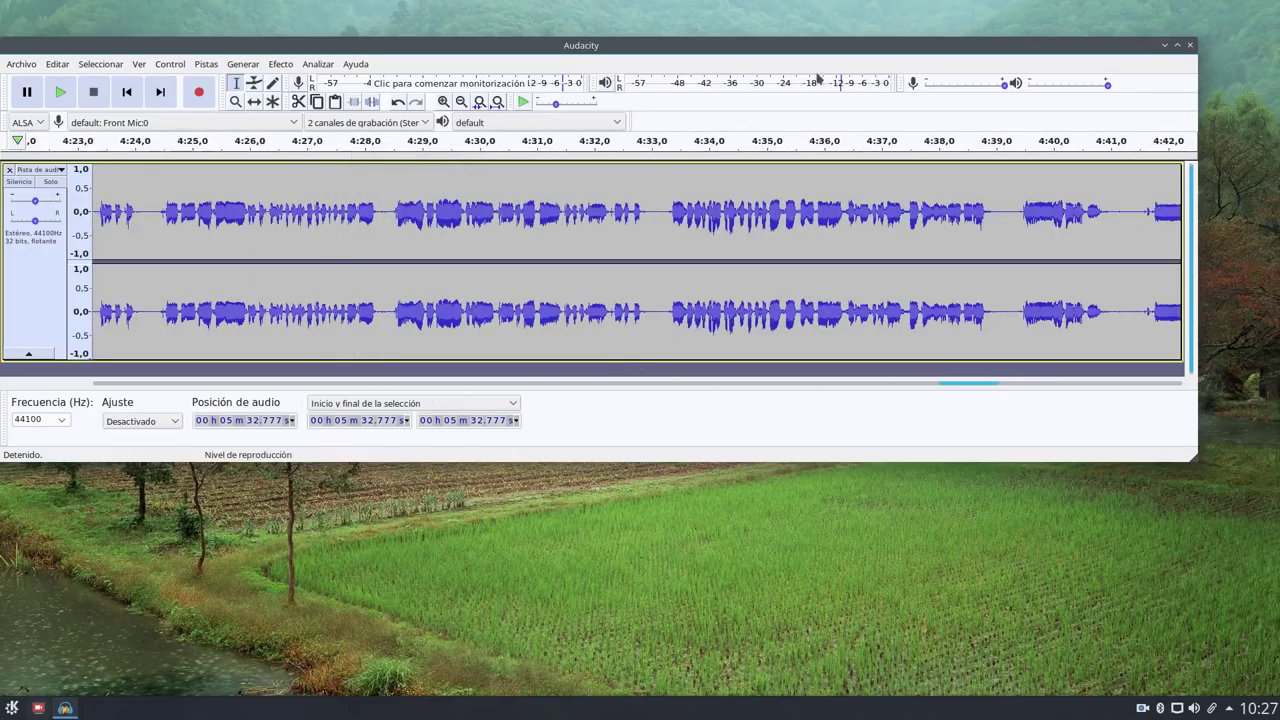
Play the stereo track from about 4:27.6 on the timeline, stop playback, and reposition the editor window on the desktop.
left_click(343, 143)
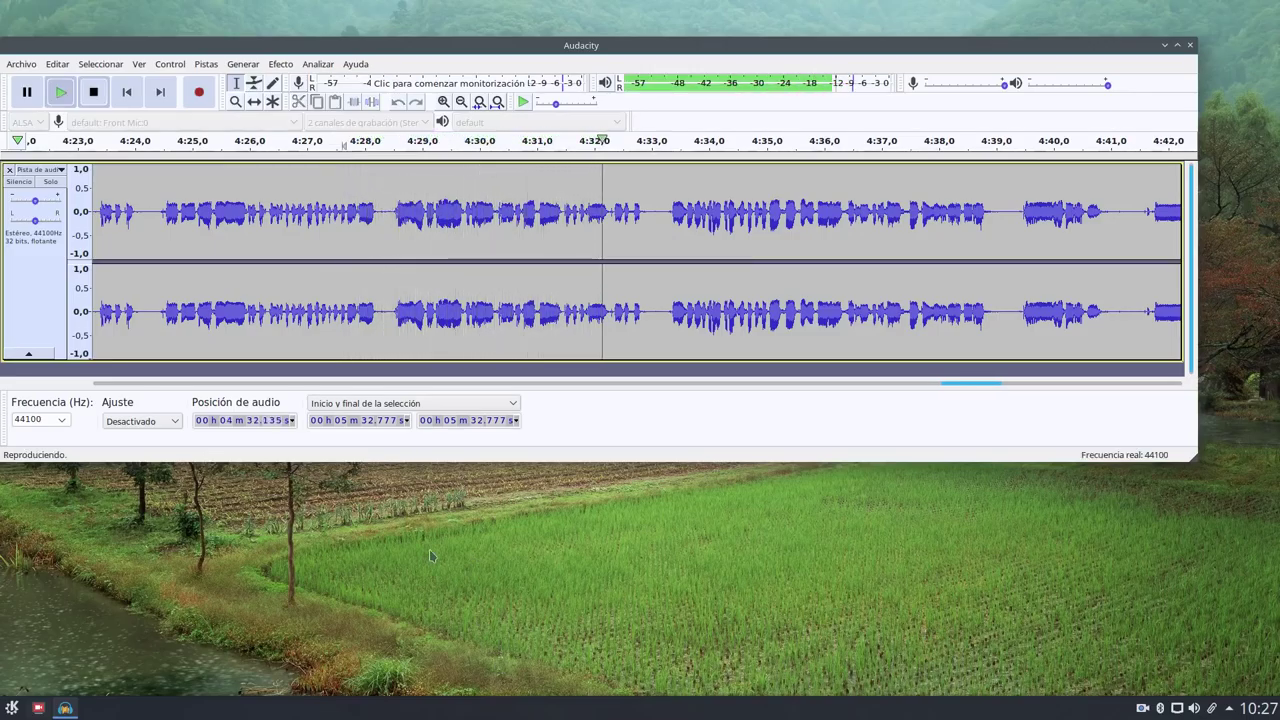
key("space")
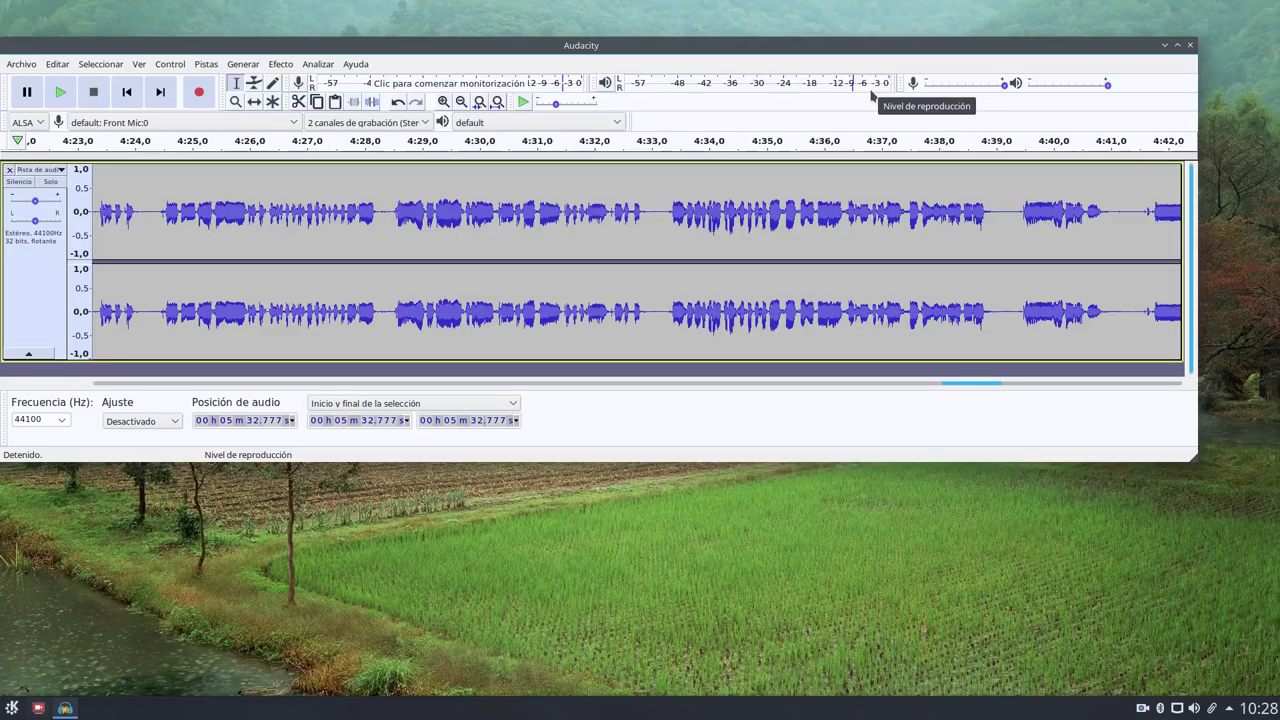
left_click_drag(656, 38, 694, 32)
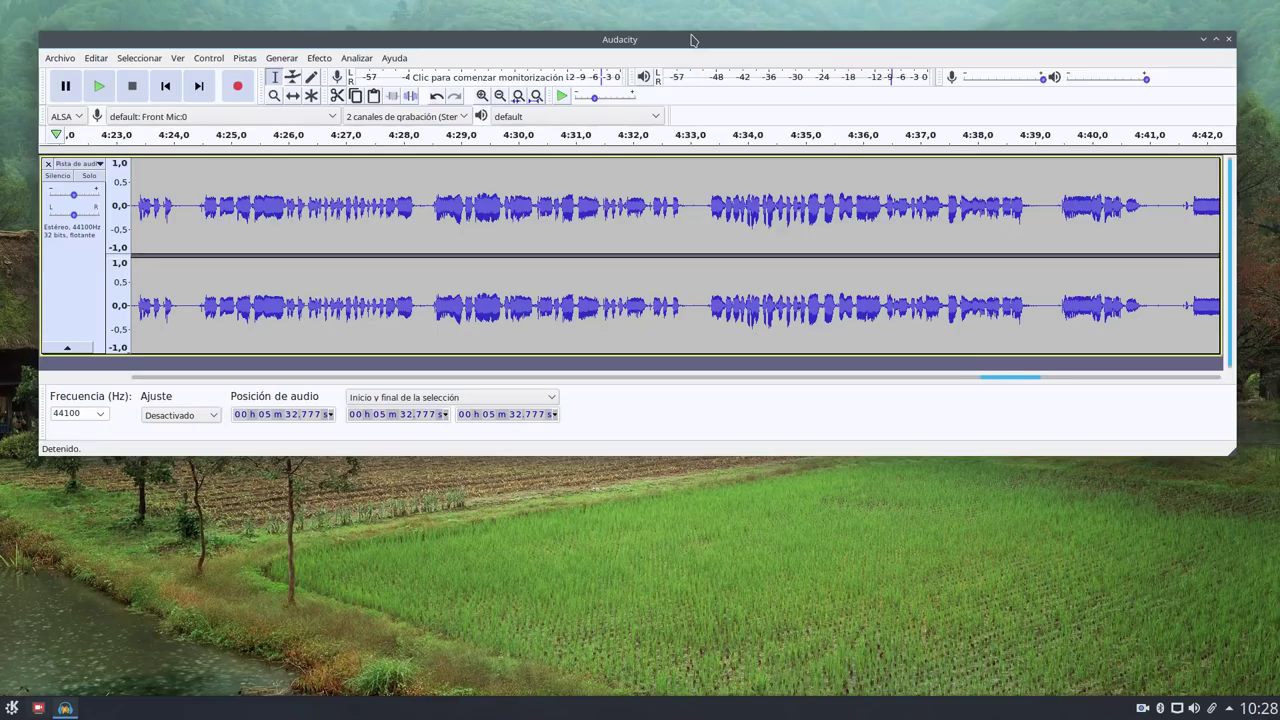
Start a WAV export of the project and choose the format WAV (Microsoft) PCM de 32 bit flotante.
left_click(60, 60)
left_click(537, 40)
left_click(62, 60)
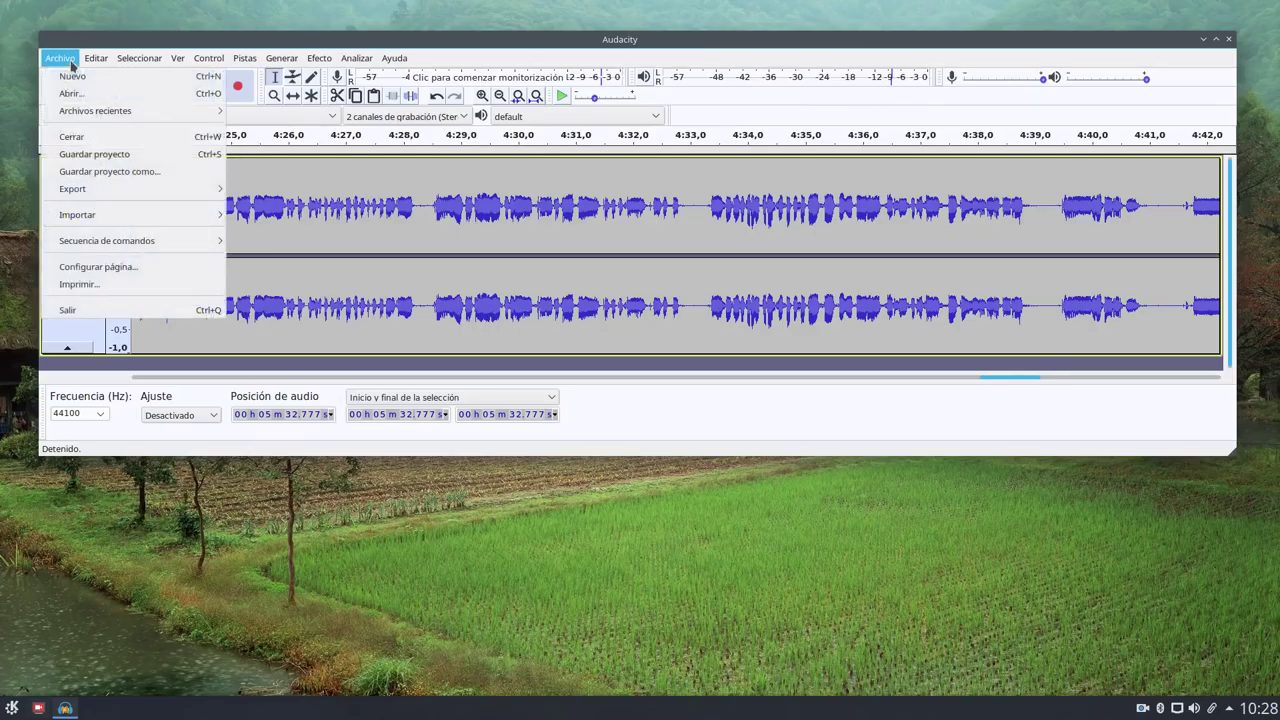
mouse_move(116, 190)
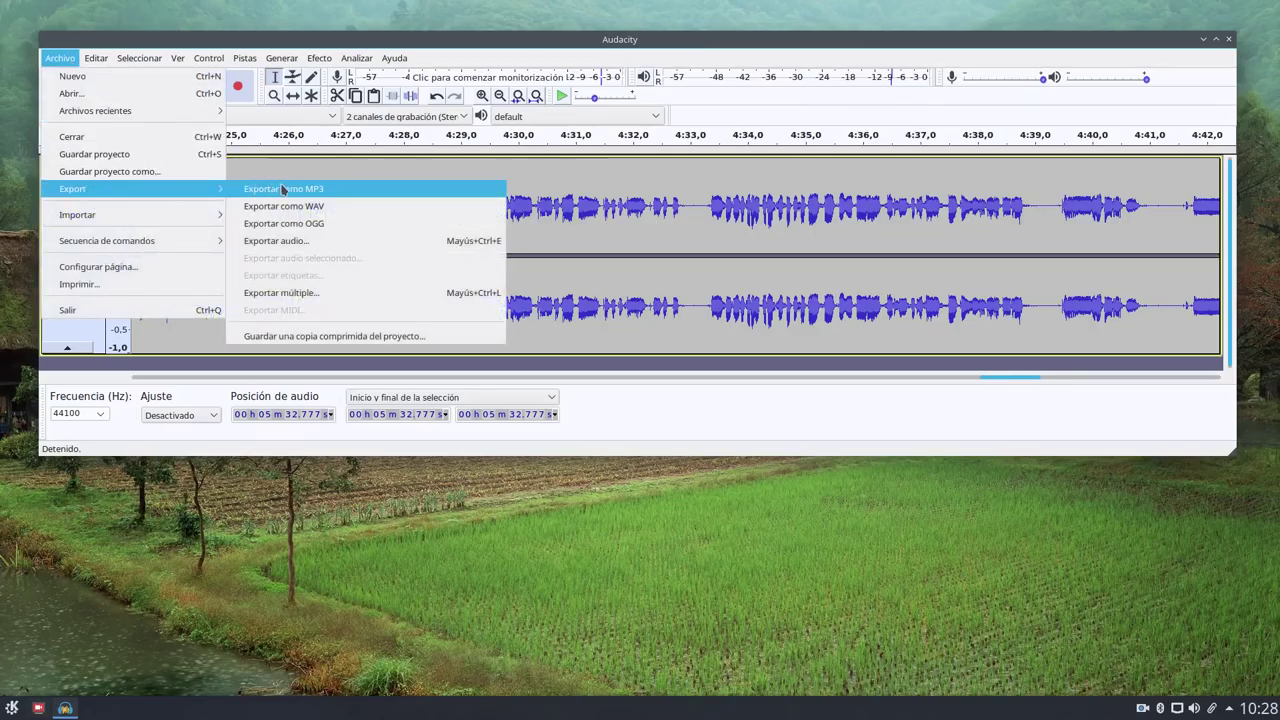
left_click(308, 207)
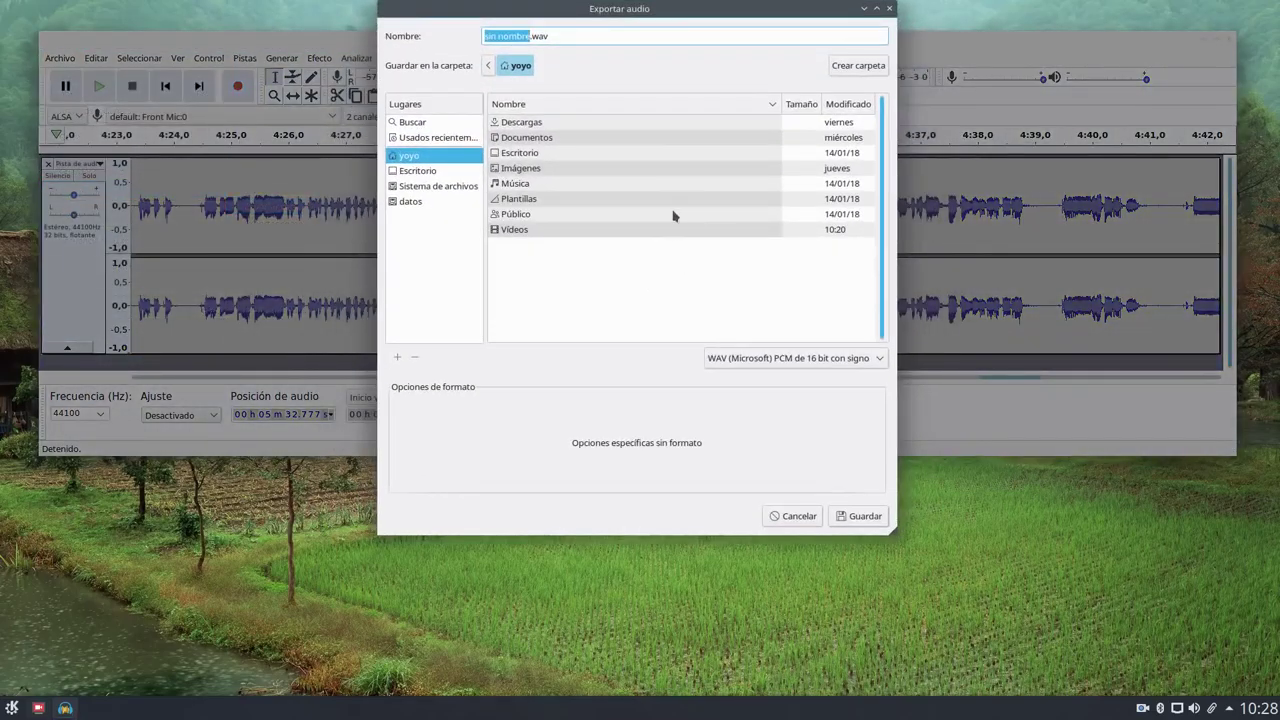
left_click(834, 360)
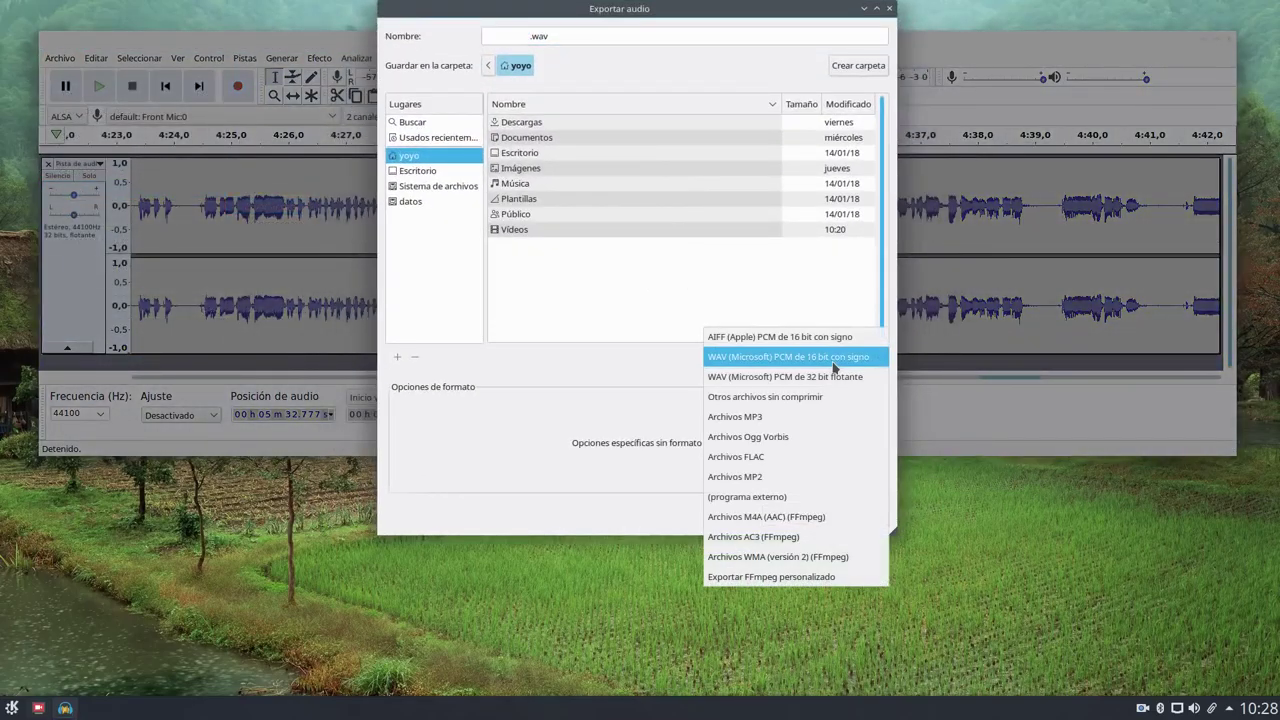
left_click(811, 388)
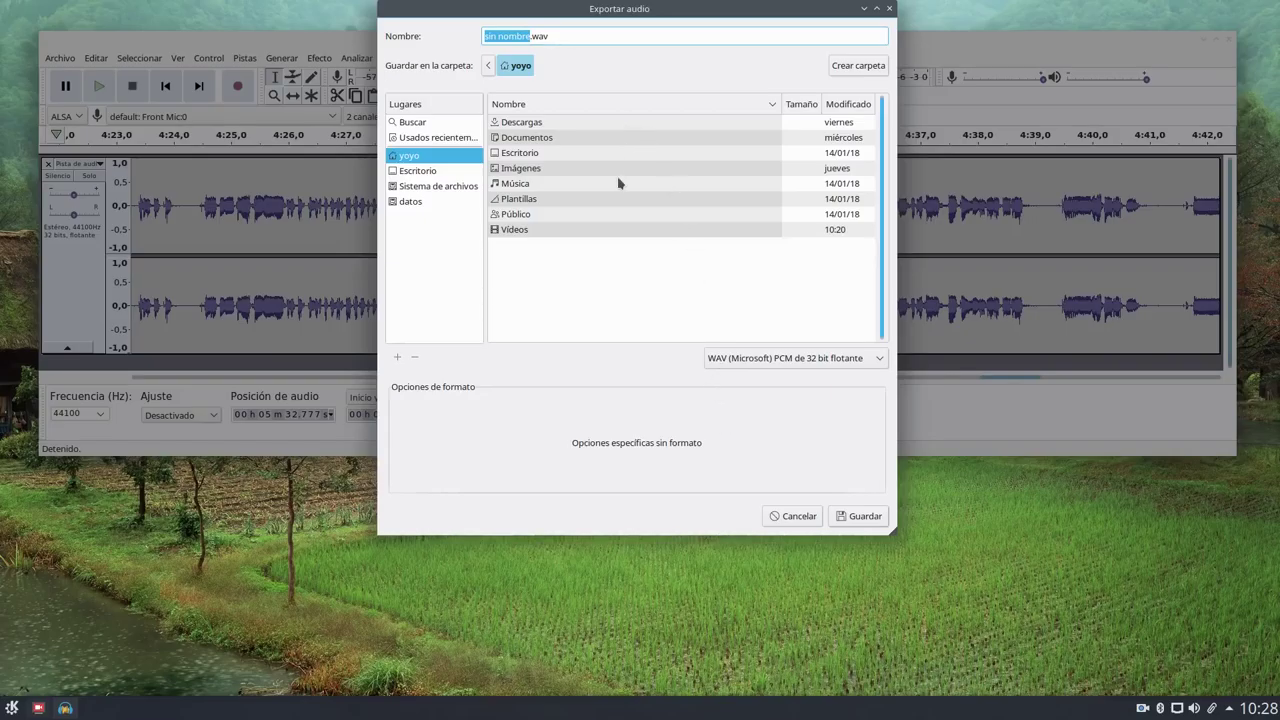
Name the export test, save it in the home folder, and accept the metadata tags without filling them in.
key("BackSpace")
type("test")
left_click(864, 517)
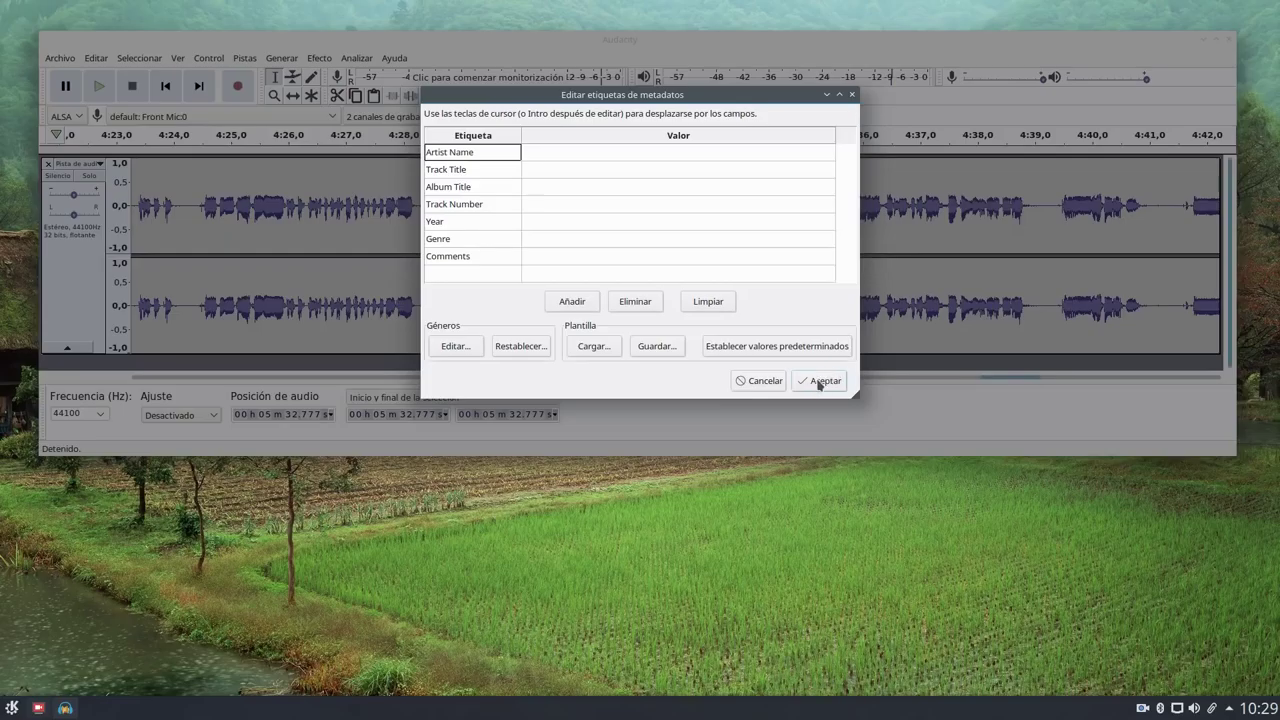
left_click(817, 382)
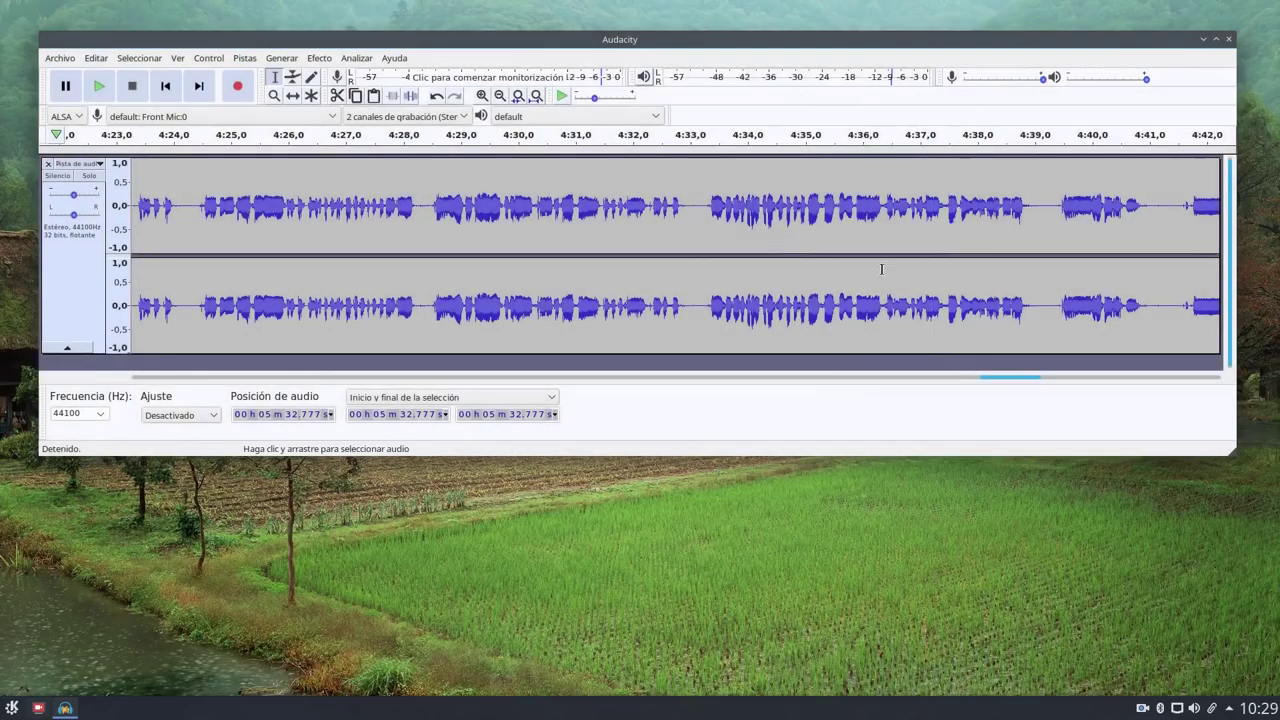
Minimise the audio editor, open the home folder in the Dolphin file manager, and move its window to a clear area.
left_click(1204, 40)
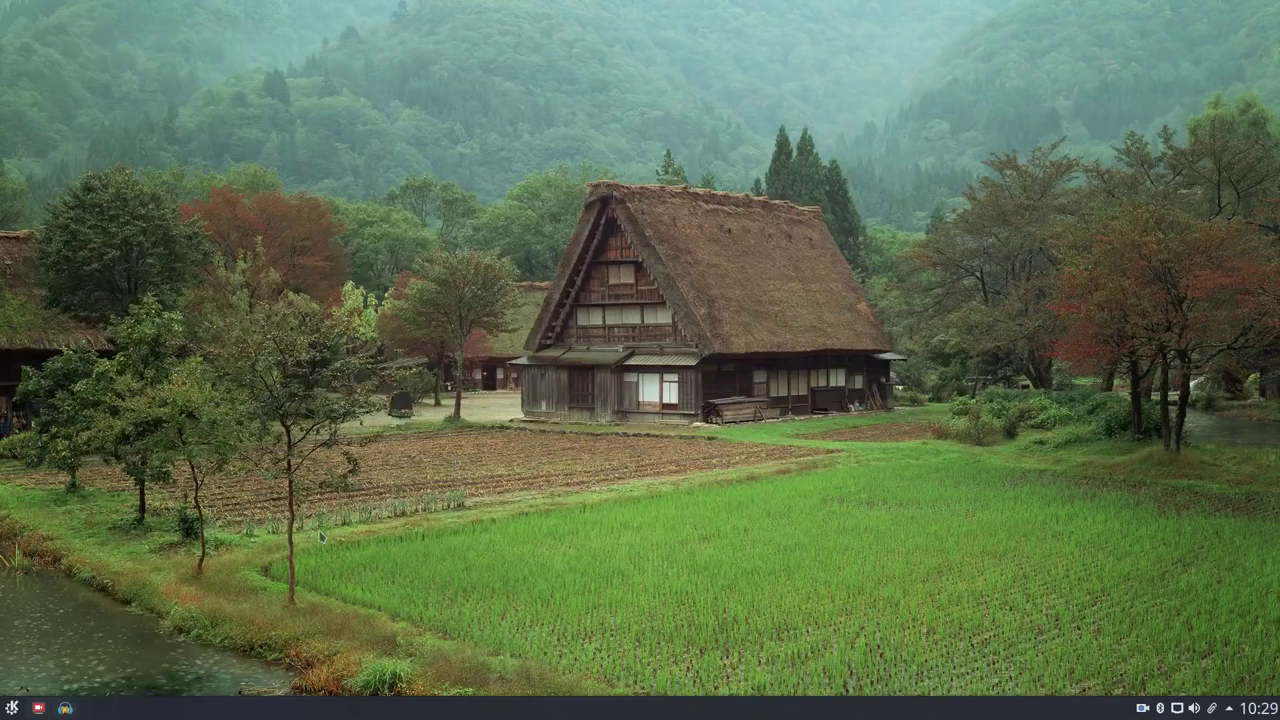
left_click(65, 710)
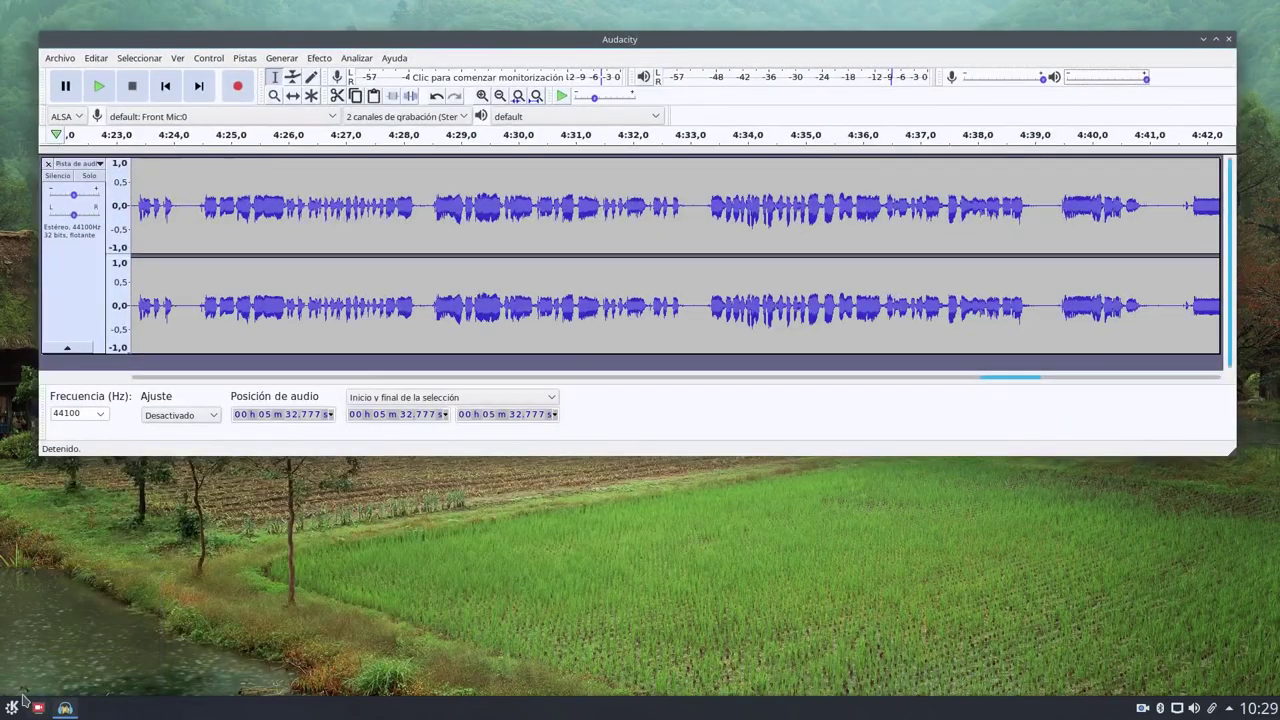
left_click(65, 710)
left_click(10, 708)
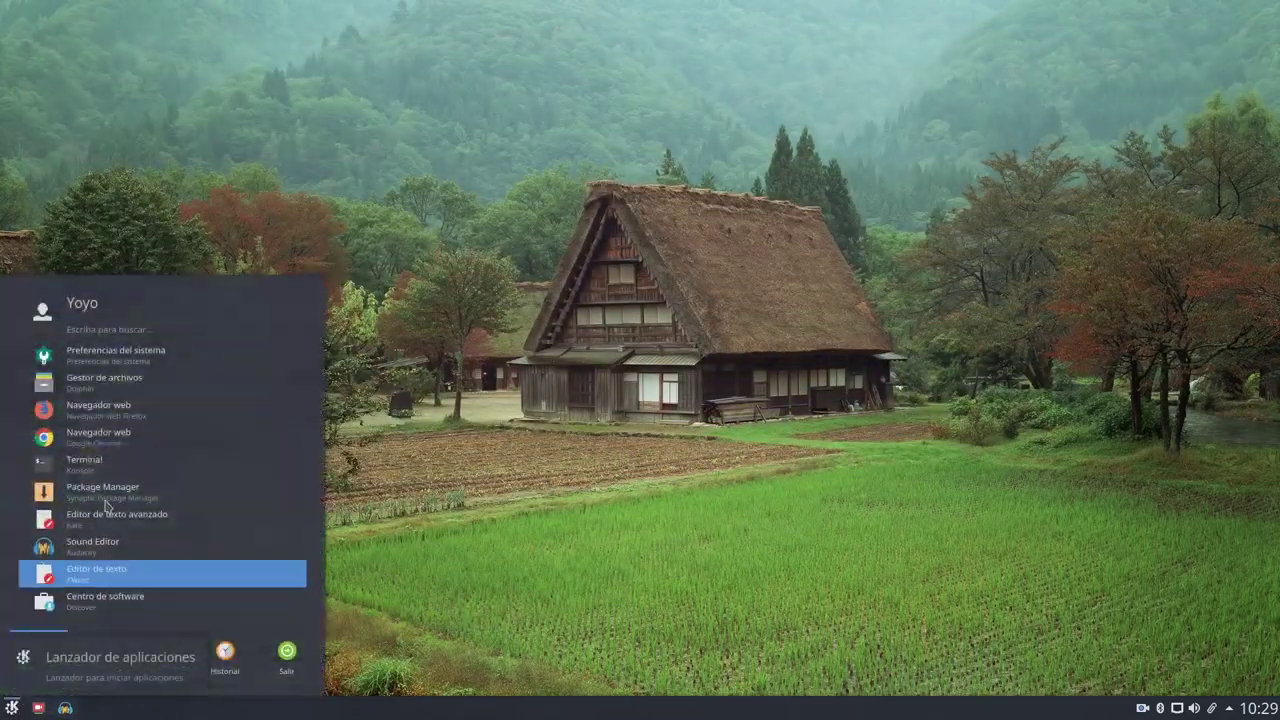
left_click(50, 387)
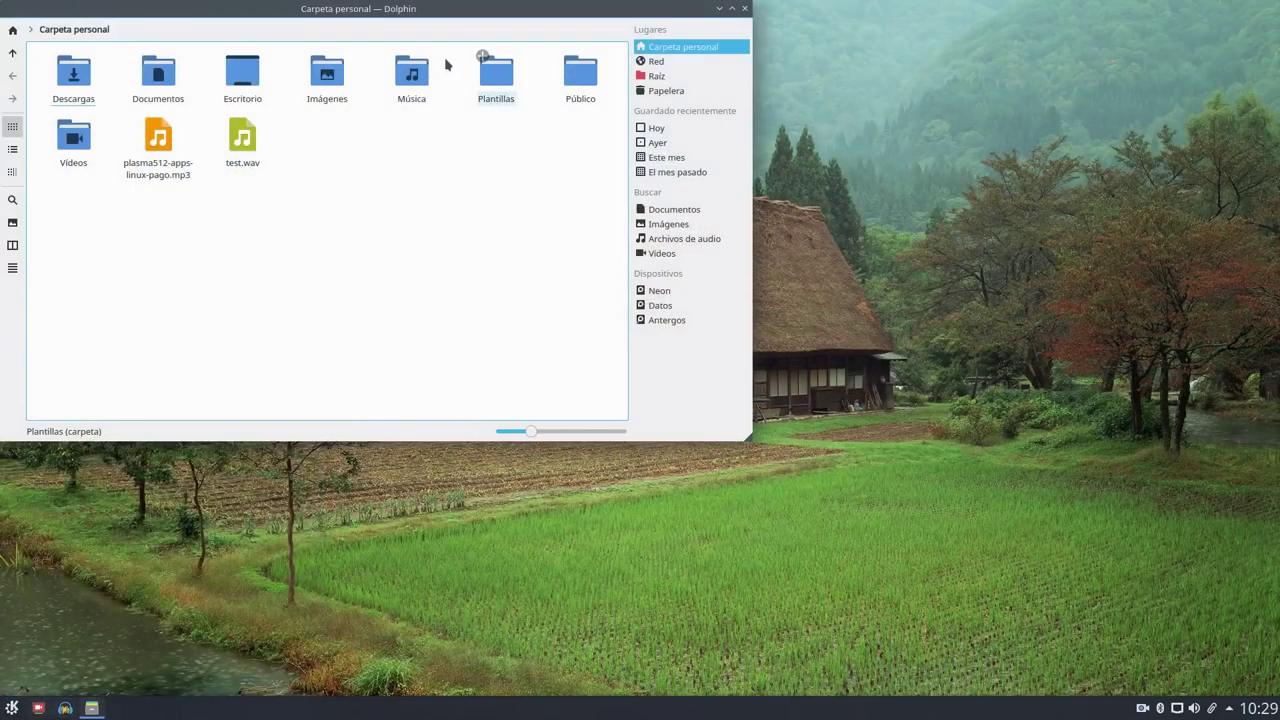
left_click_drag(406, 20, 770, 27)
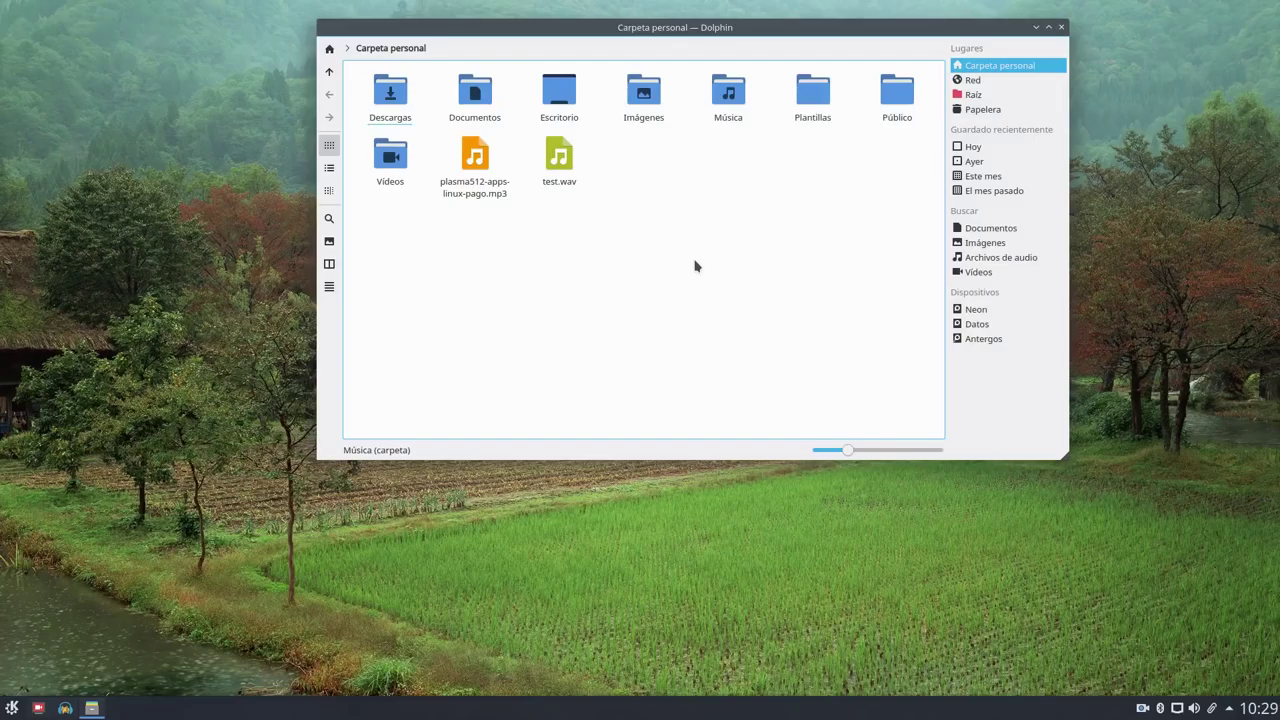
Select the exported test.wav in the home folder, then shrink and reposition the file manager window.
left_click(563, 160)
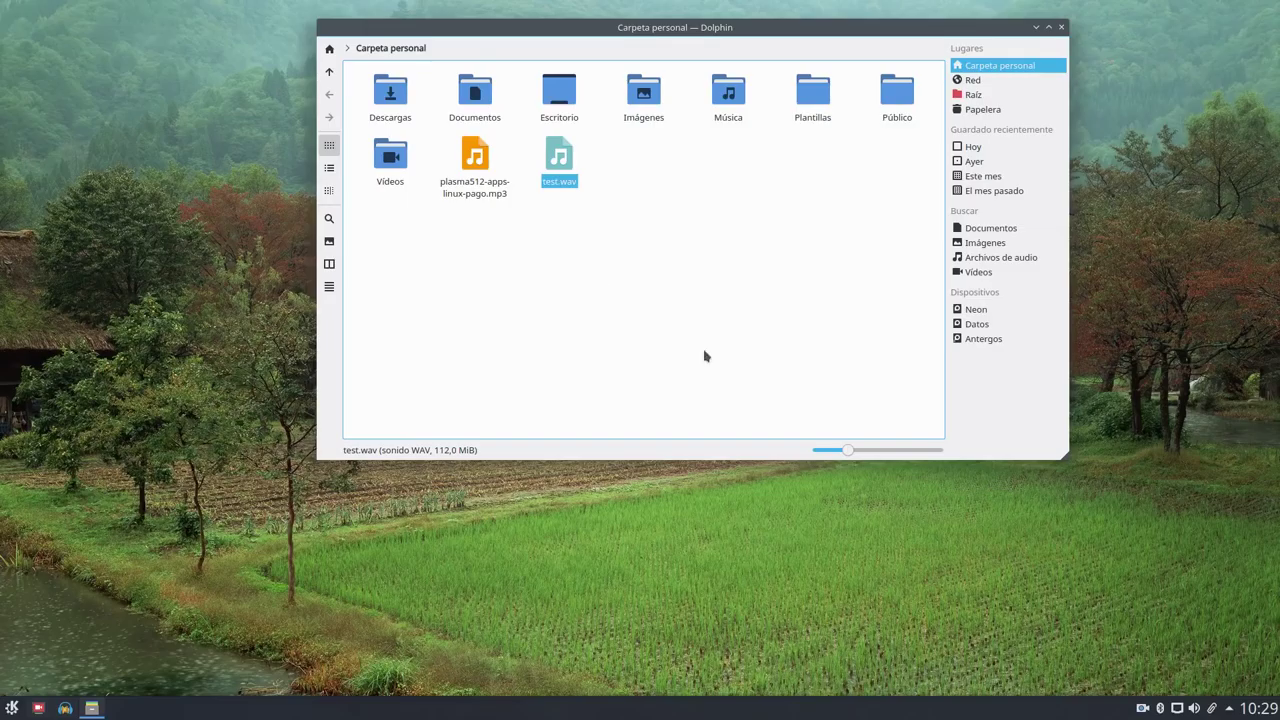
left_click_drag(1067, 460, 946, 361)
left_click_drag(704, 33, 403, 35)
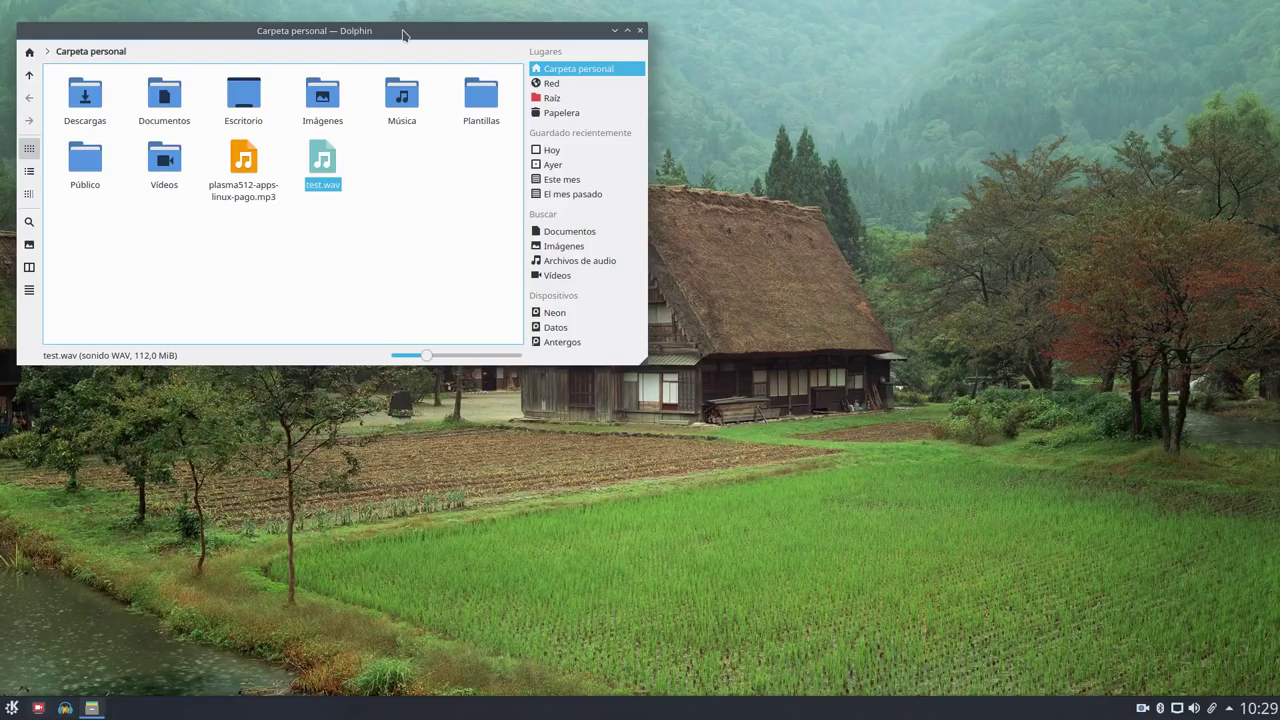
Switch back to Audacity and close it without saving the project, leaving only the file manager open.
left_click(64, 707)
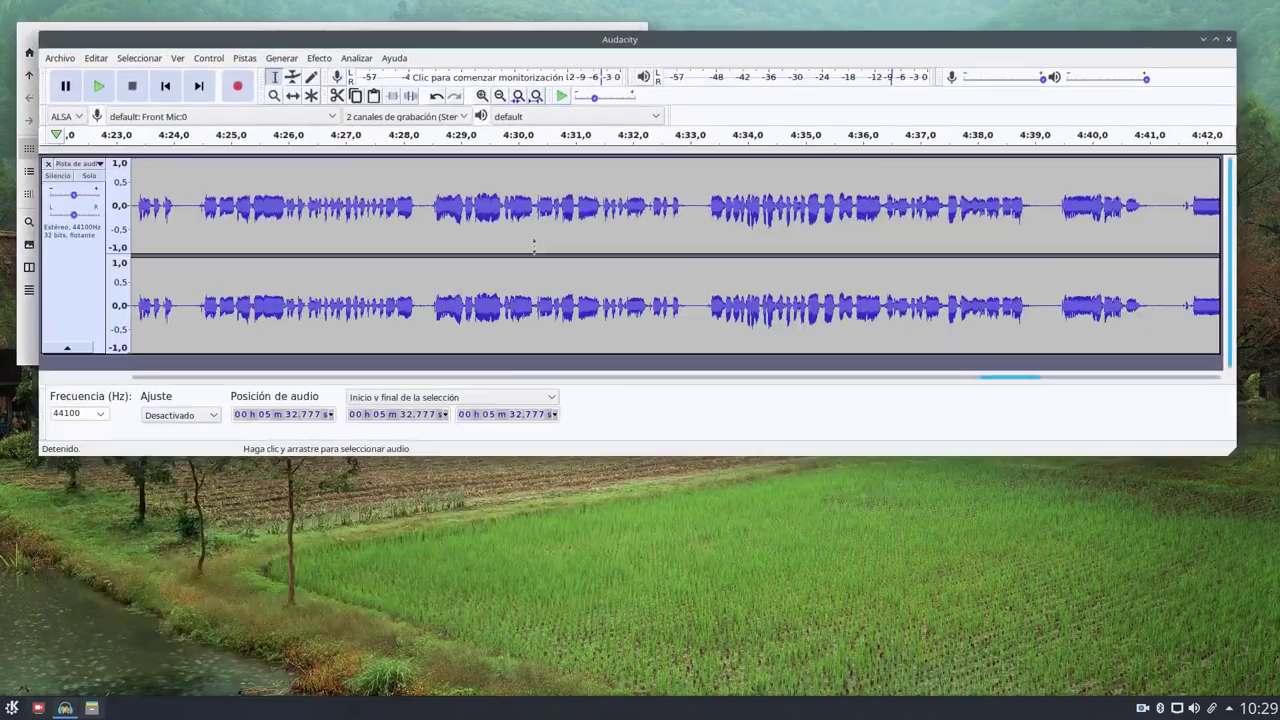
left_click(1231, 39)
left_click(588, 294)
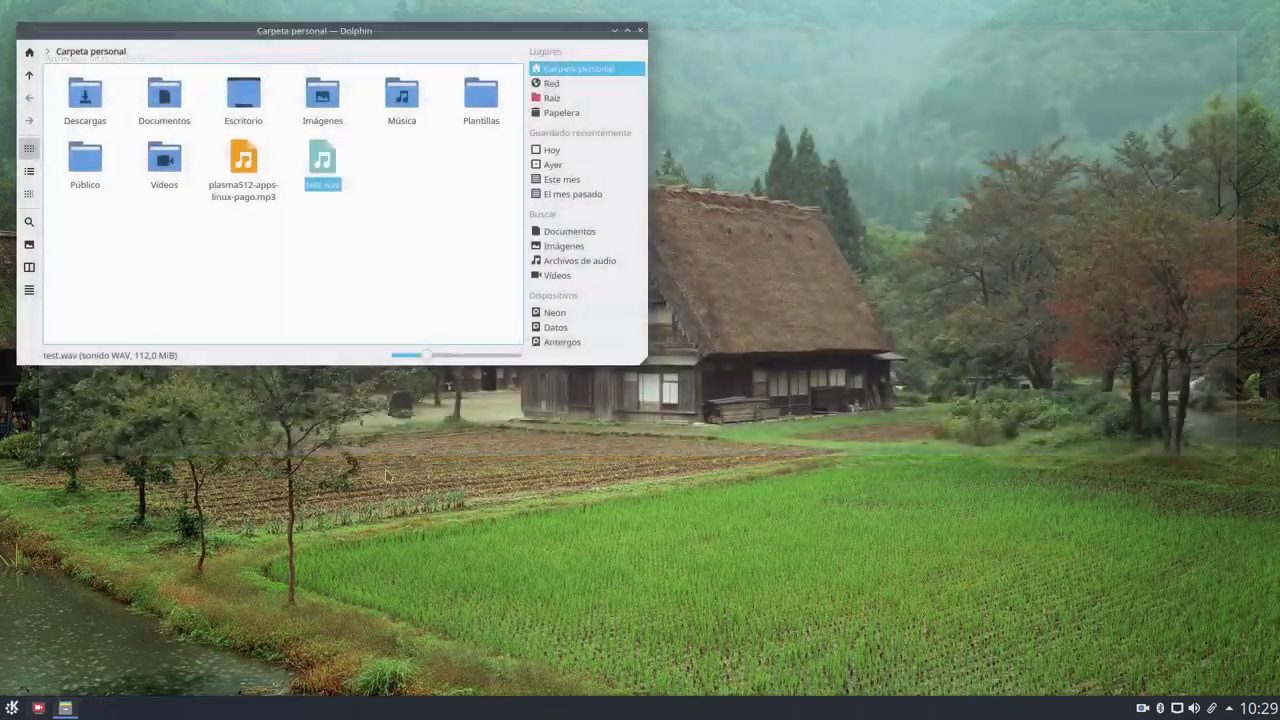
left_click(362, 24)
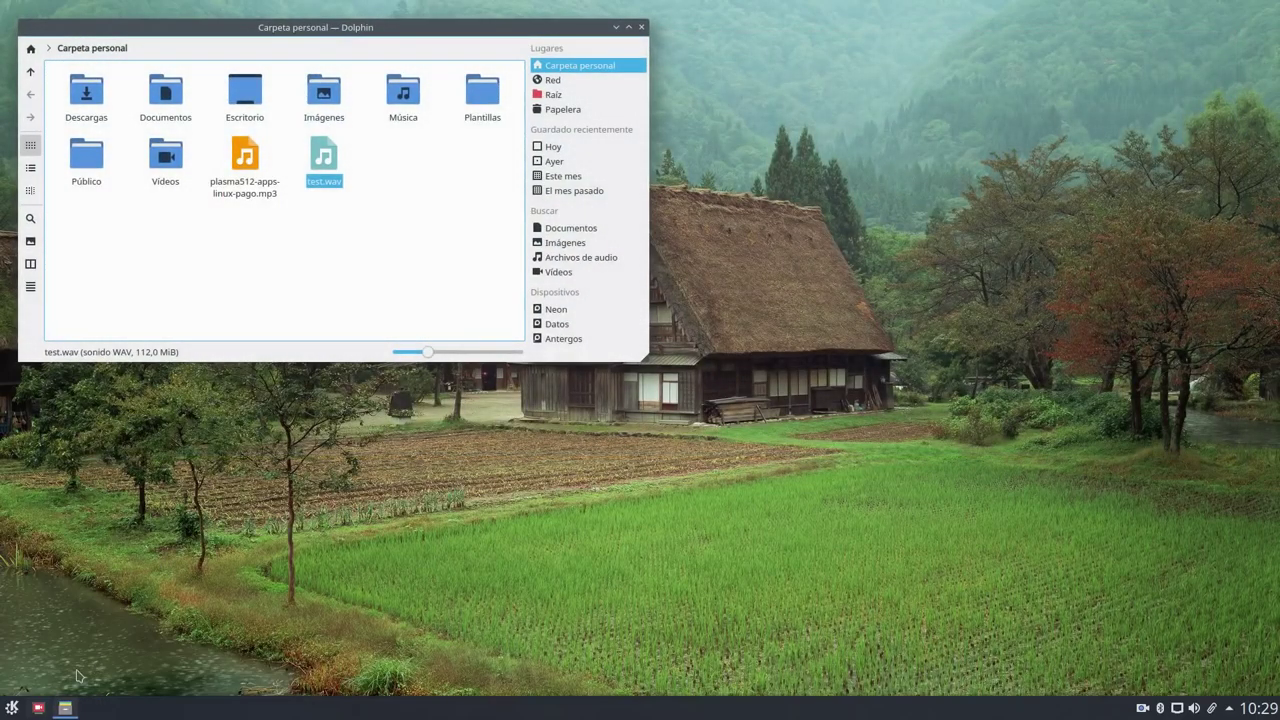
Launch ocenaudio from the Multimedia applications and position its window so that test.wav in the file manager stays reachable.
left_click(12, 707)
left_click(125, 669)
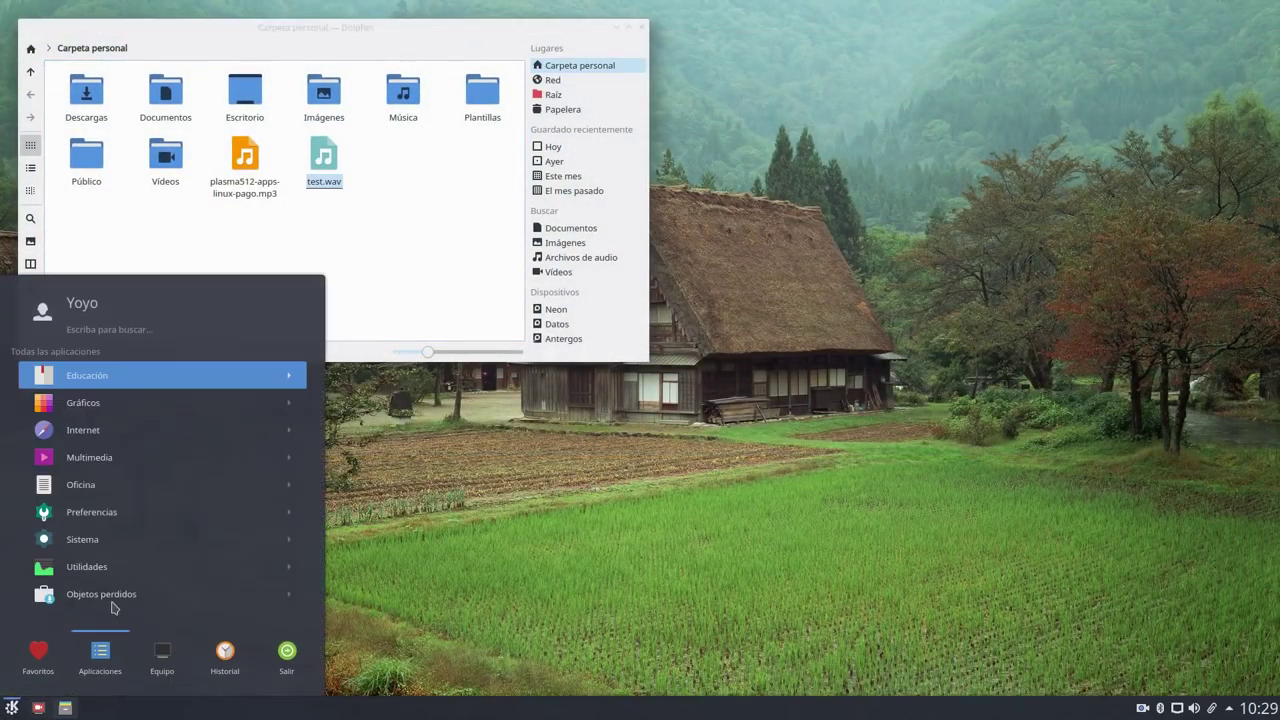
left_click(96, 457)
left_click(66, 378)
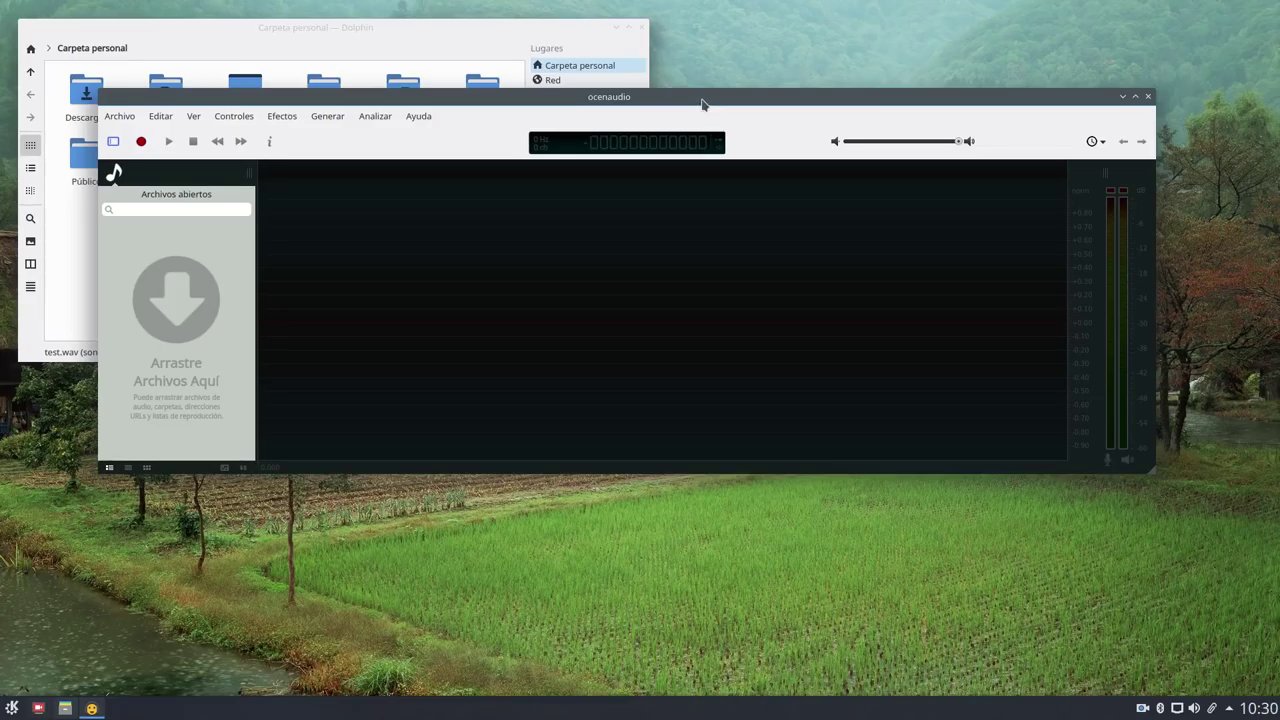
left_click_drag(702, 103, 727, 218)
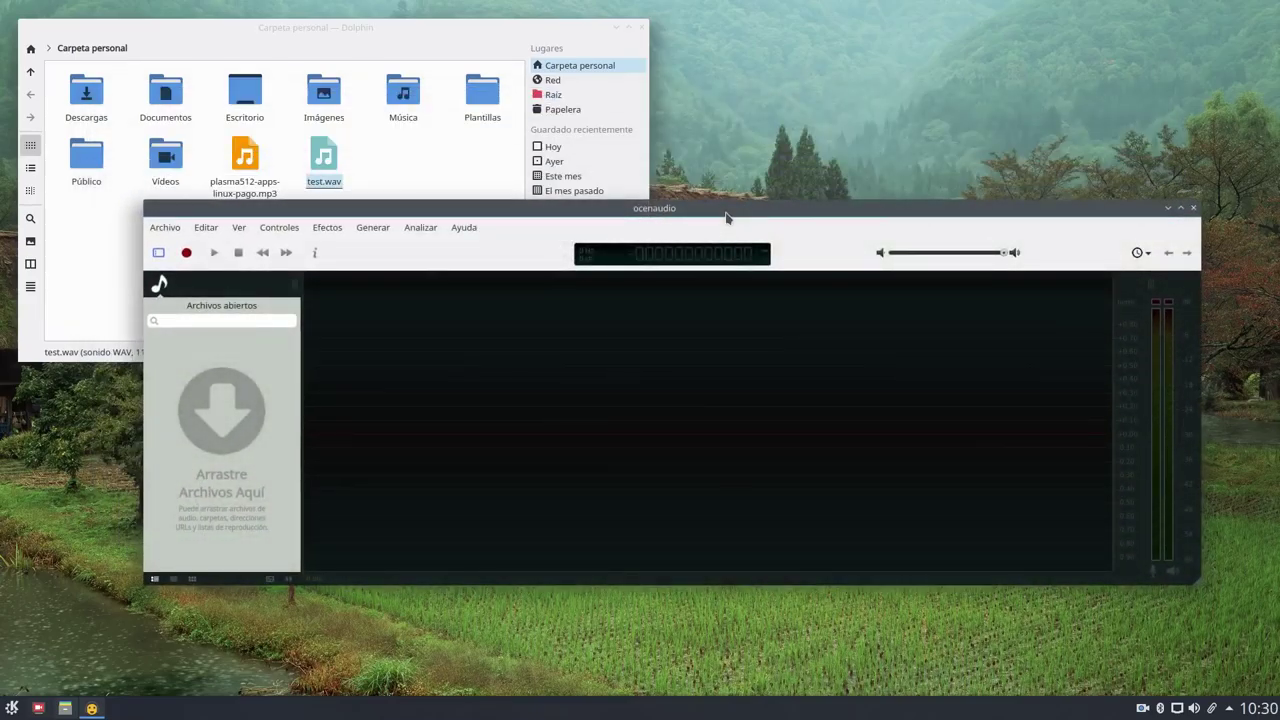
Load test.wav from the home folder into ocenaudio's open files, minimise the file manager, and reposition the ocenaudio window.
left_click_drag(320, 155, 222, 408)
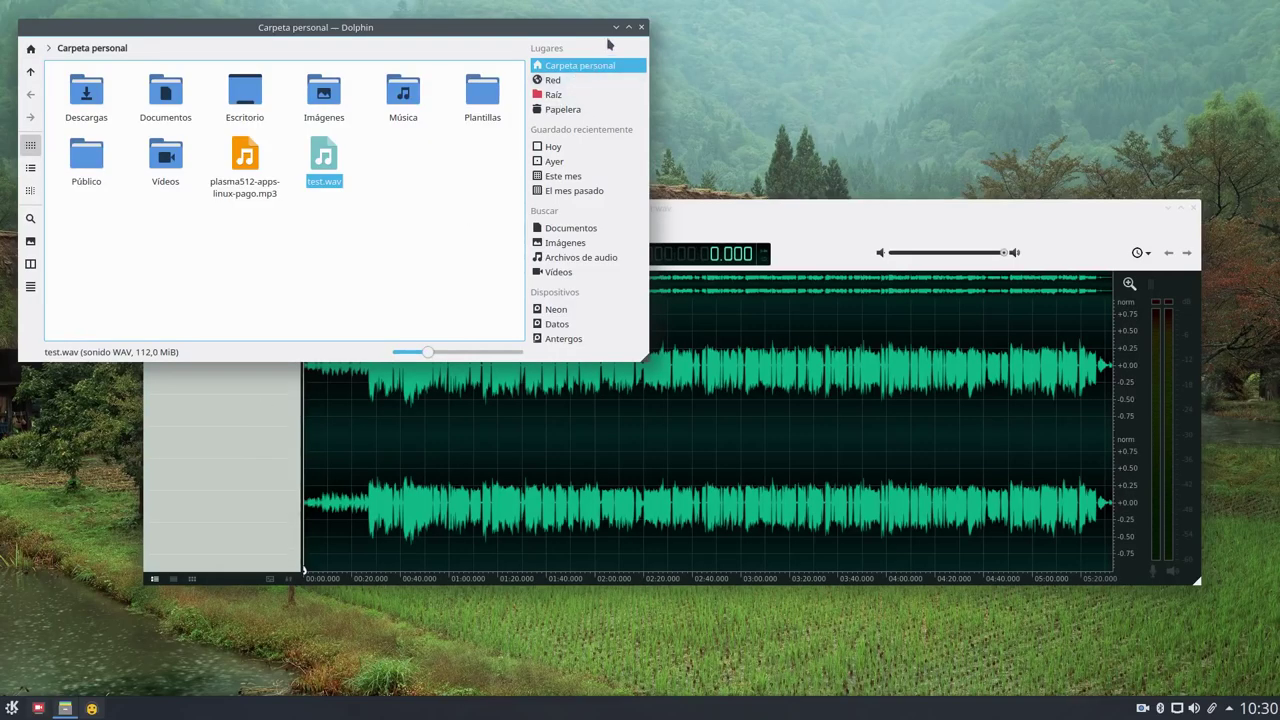
left_click(615, 27)
left_click_drag(749, 210, 731, 157)
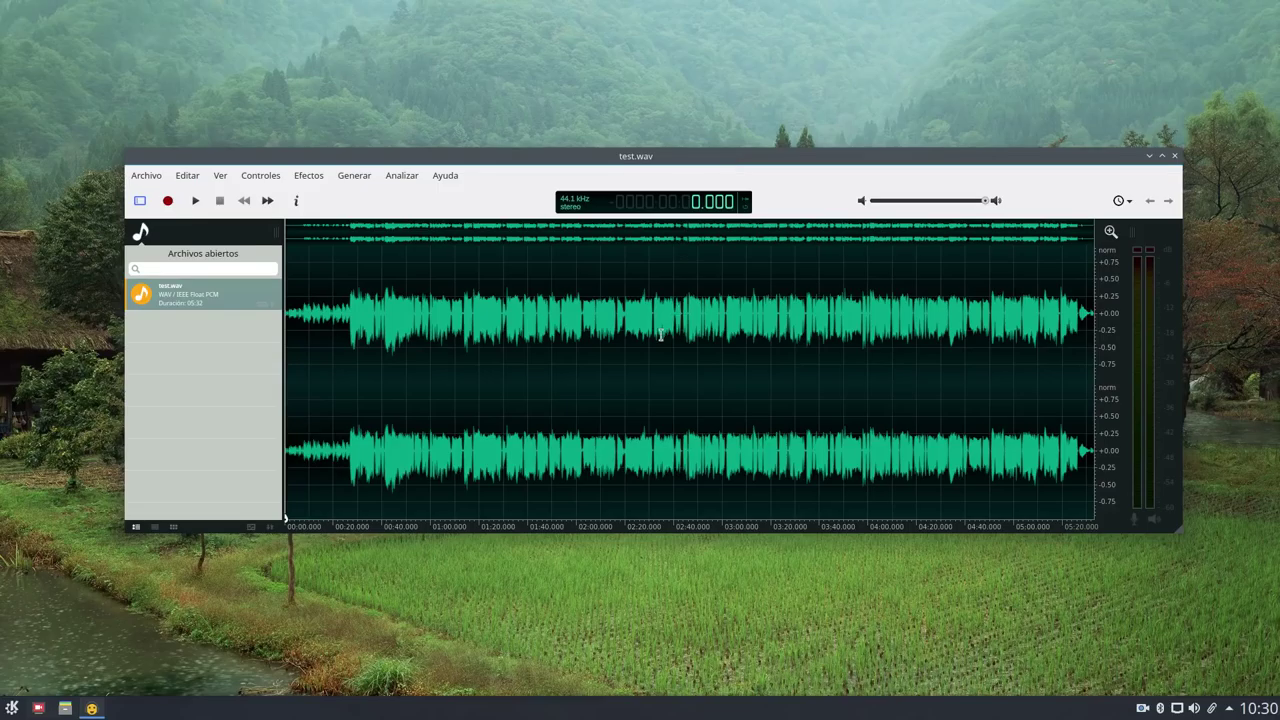
left_click_drag(514, 160, 480, 93)
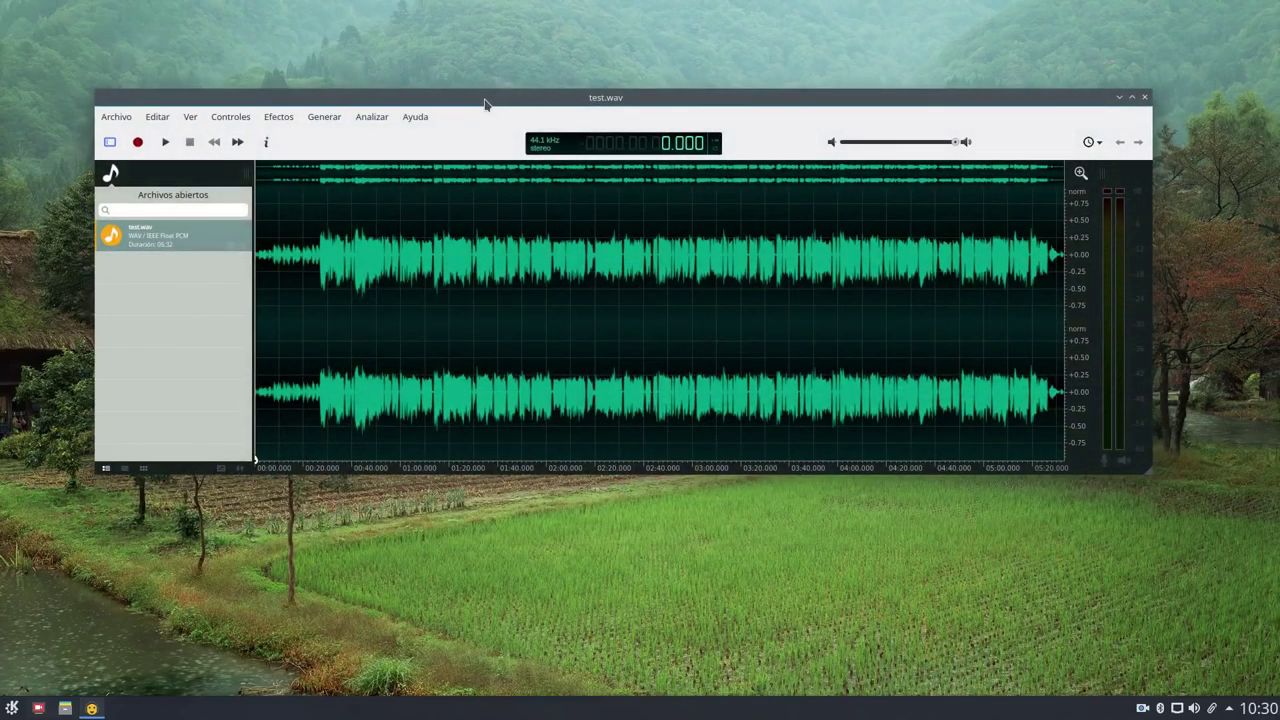
Select the stretch of test.wav from about 1:40 to 2:41, then extend the selection to the entire audio.
left_click_drag(645, 398, 498, 270)
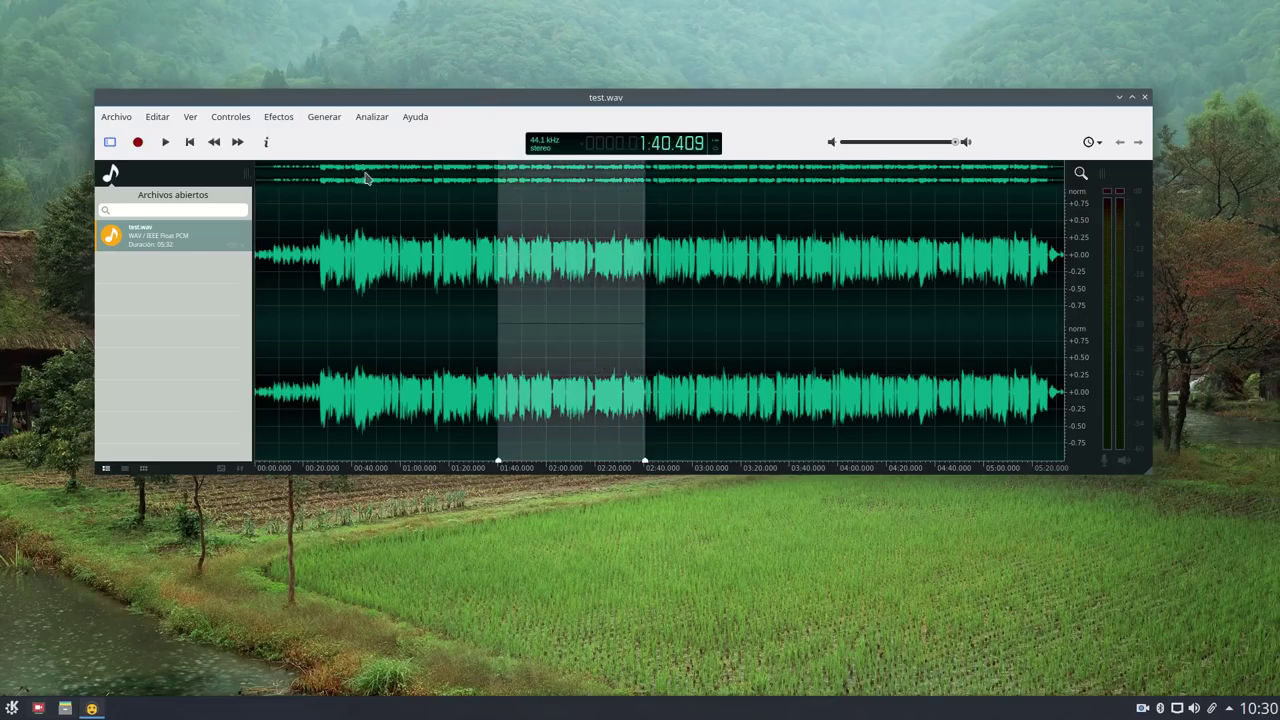
left_click(157, 116)
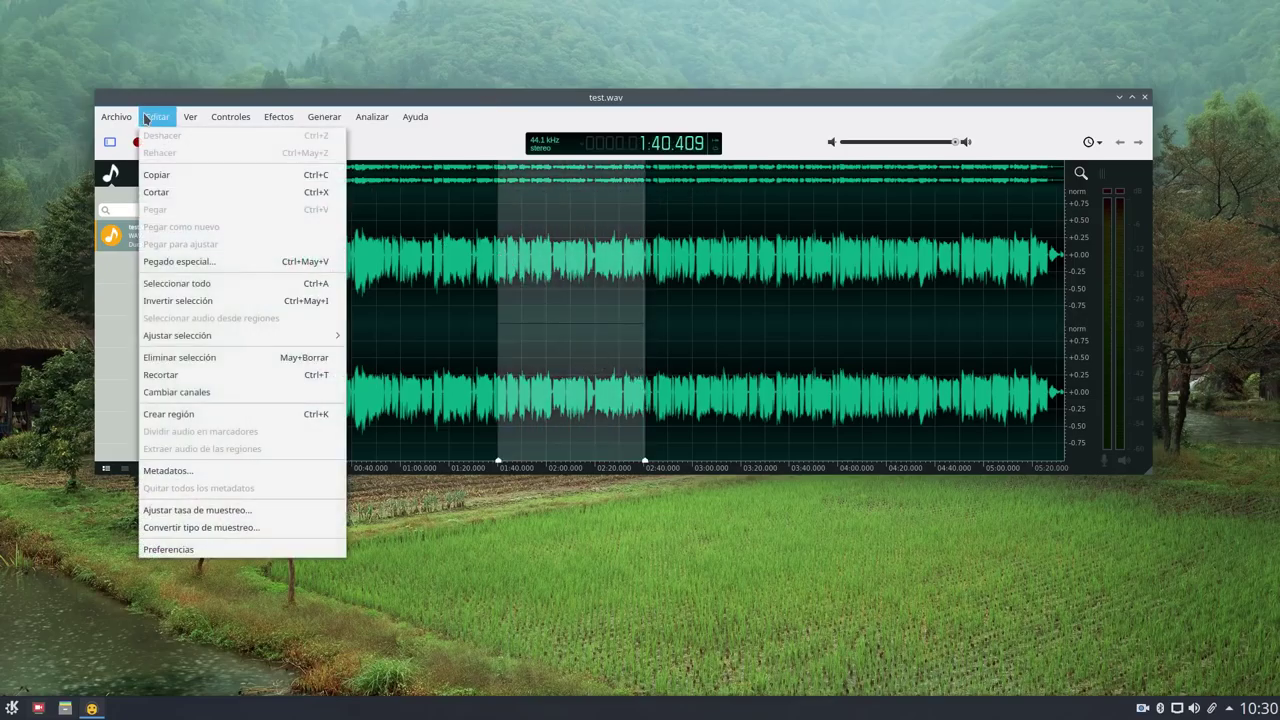
left_click(214, 284)
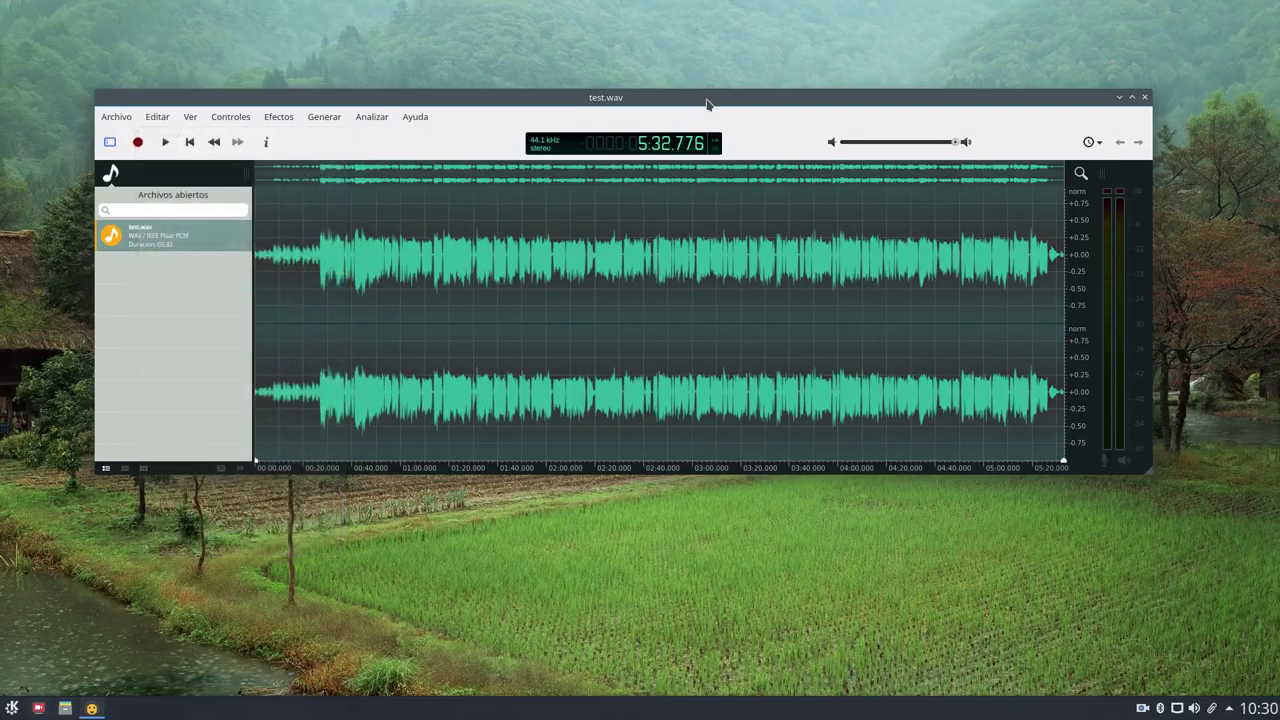
left_click_drag(700, 94, 640, 61)
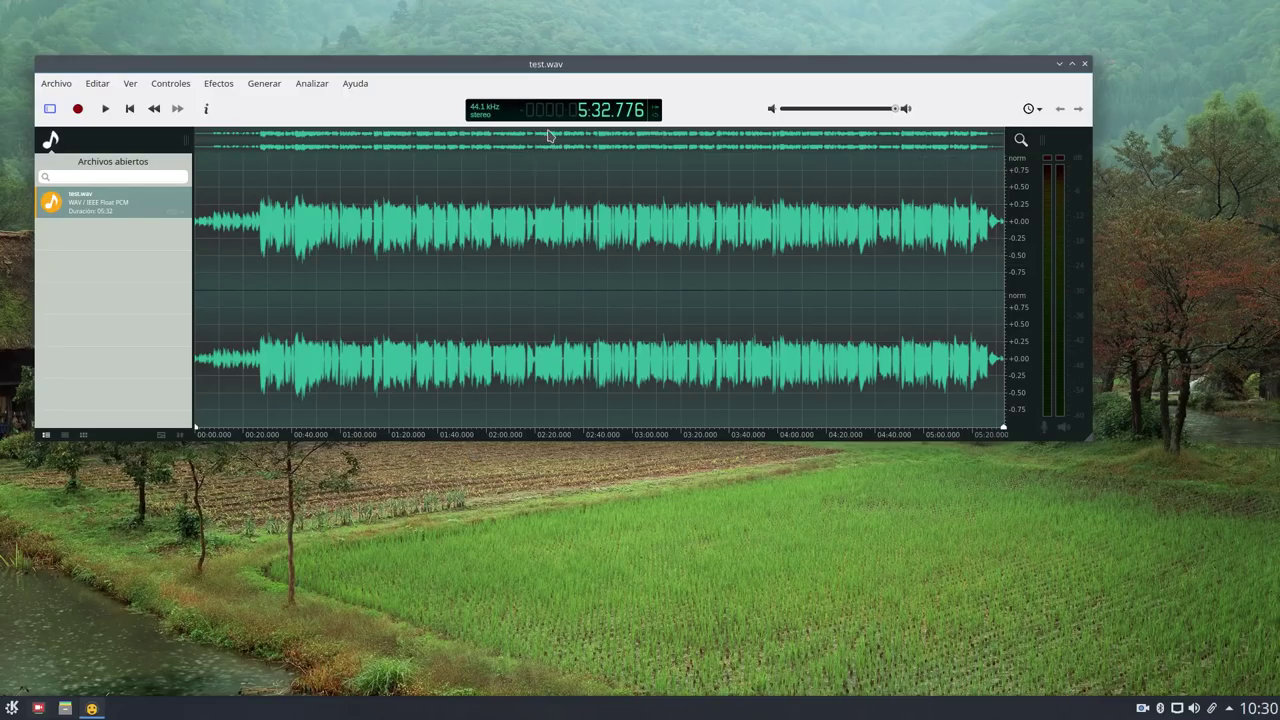
Place the cursor at about 2:03.7 in the lower channel only, and briefly play that channel by itself.
left_click(494, 391)
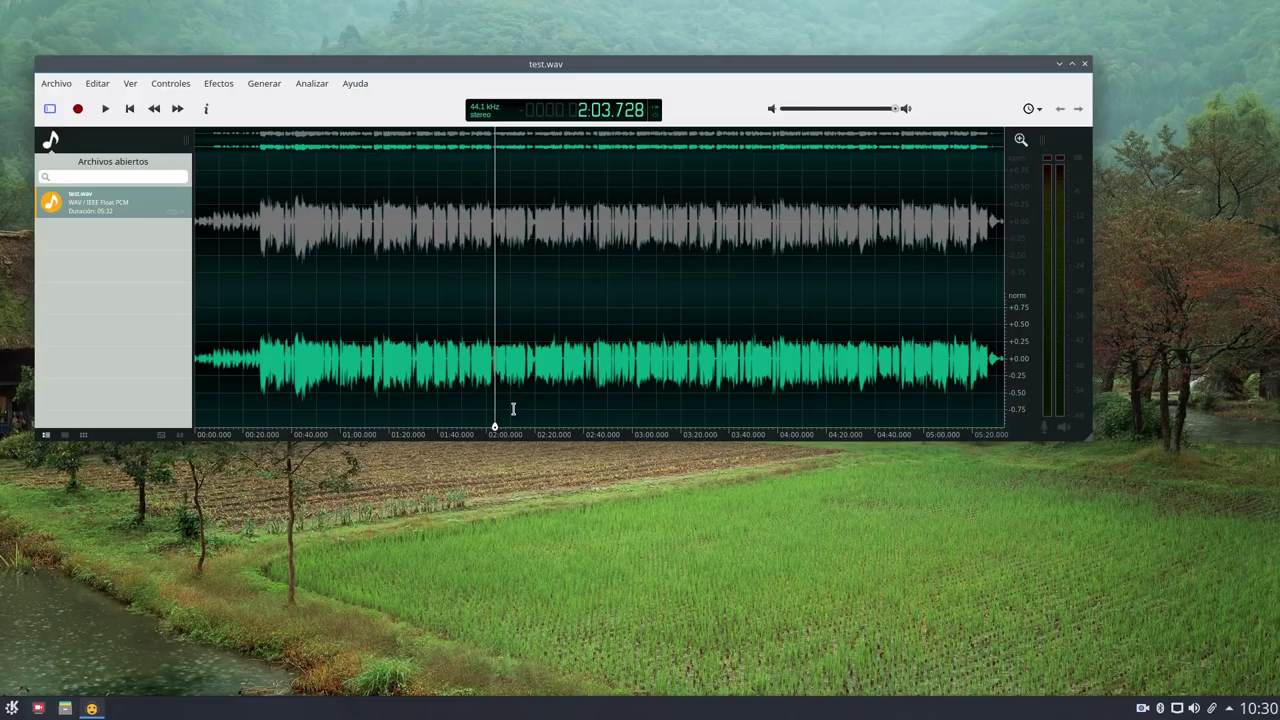
key("space")
key("space")
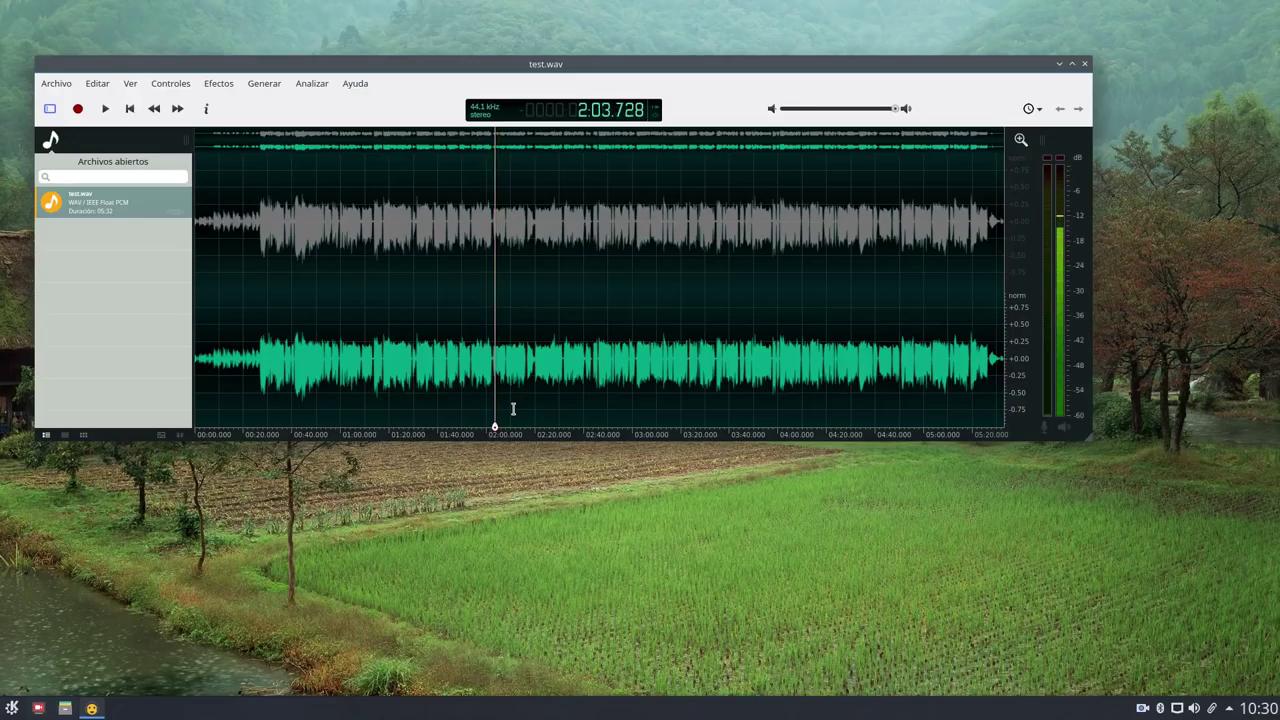
Select both channels from about 1:25.9 to 2:27.6, then play part of the selection and stop.
left_click(597, 364)
left_click_drag(553, 366, 403, 175)
key("space")
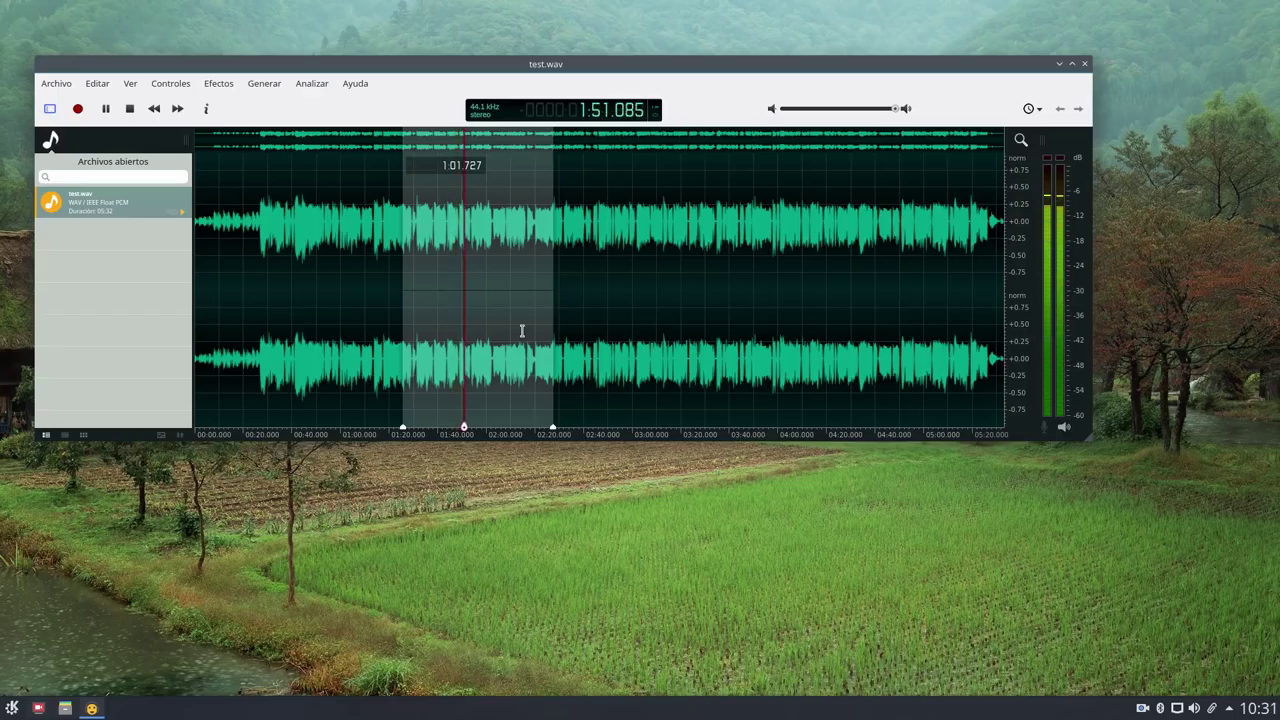
key("space")
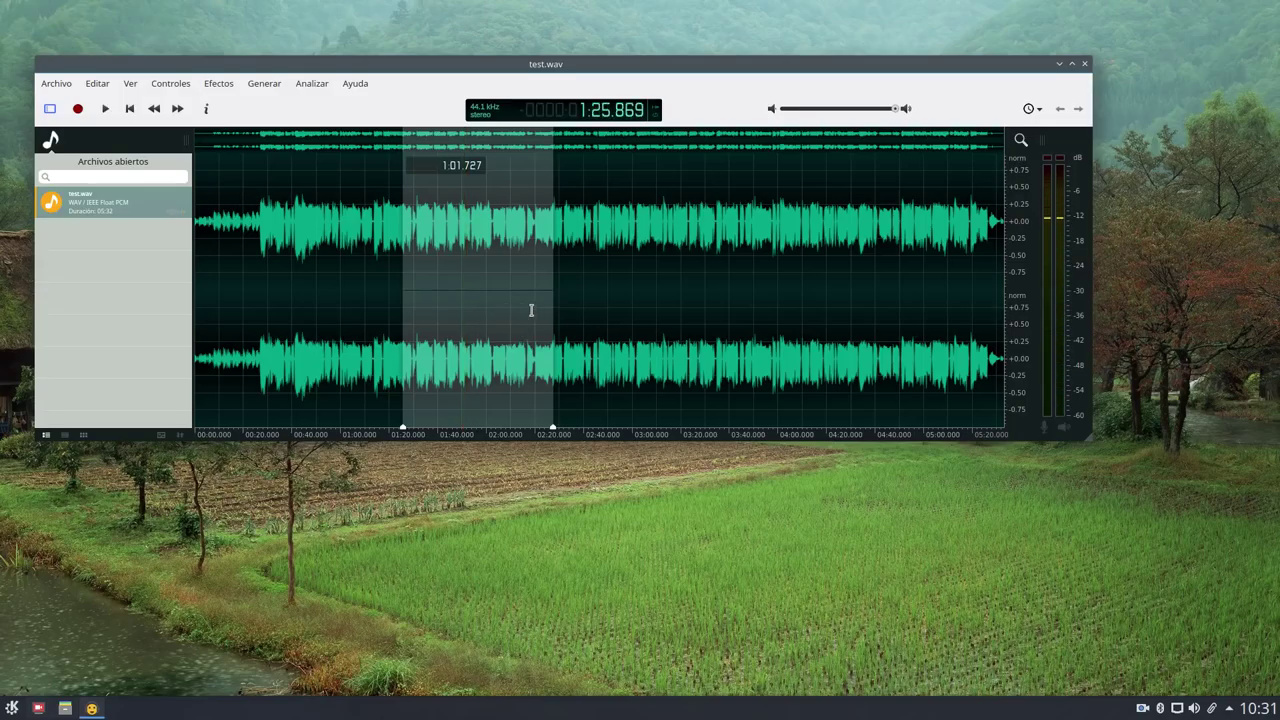
Select the entire audio of test.wav and apply the Normalize effect to it.
left_click(98, 84)
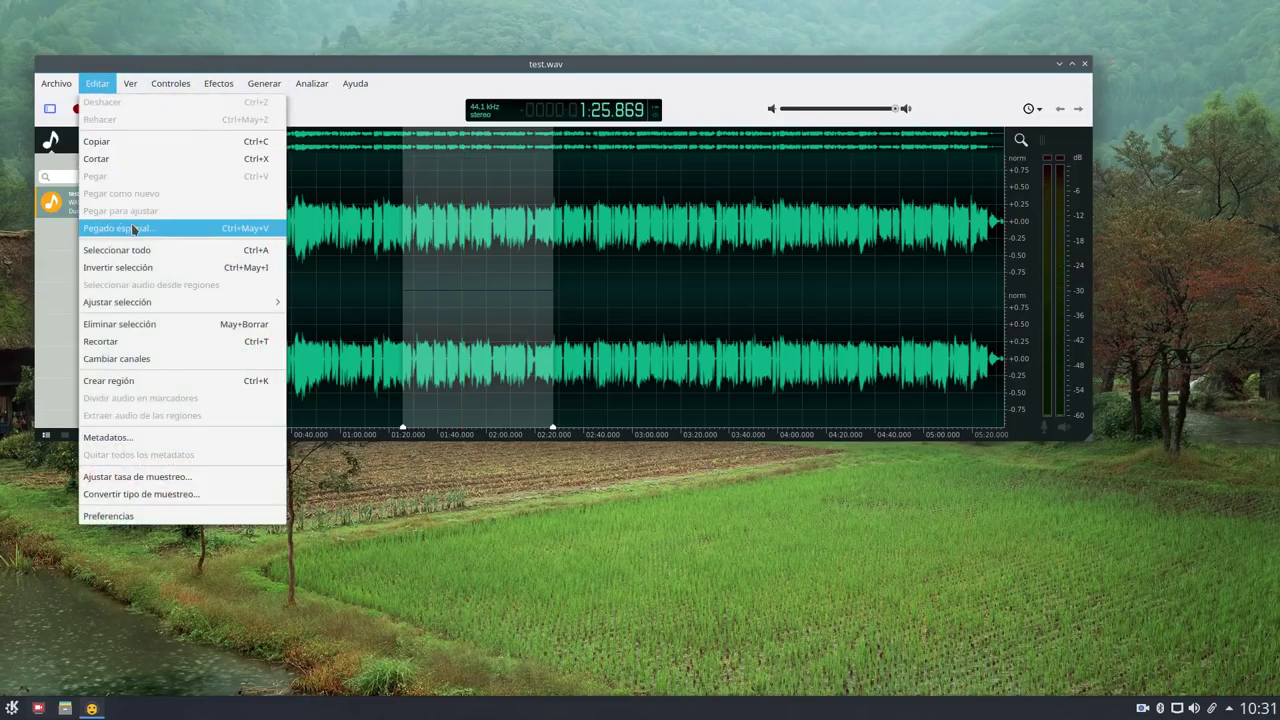
left_click(128, 250)
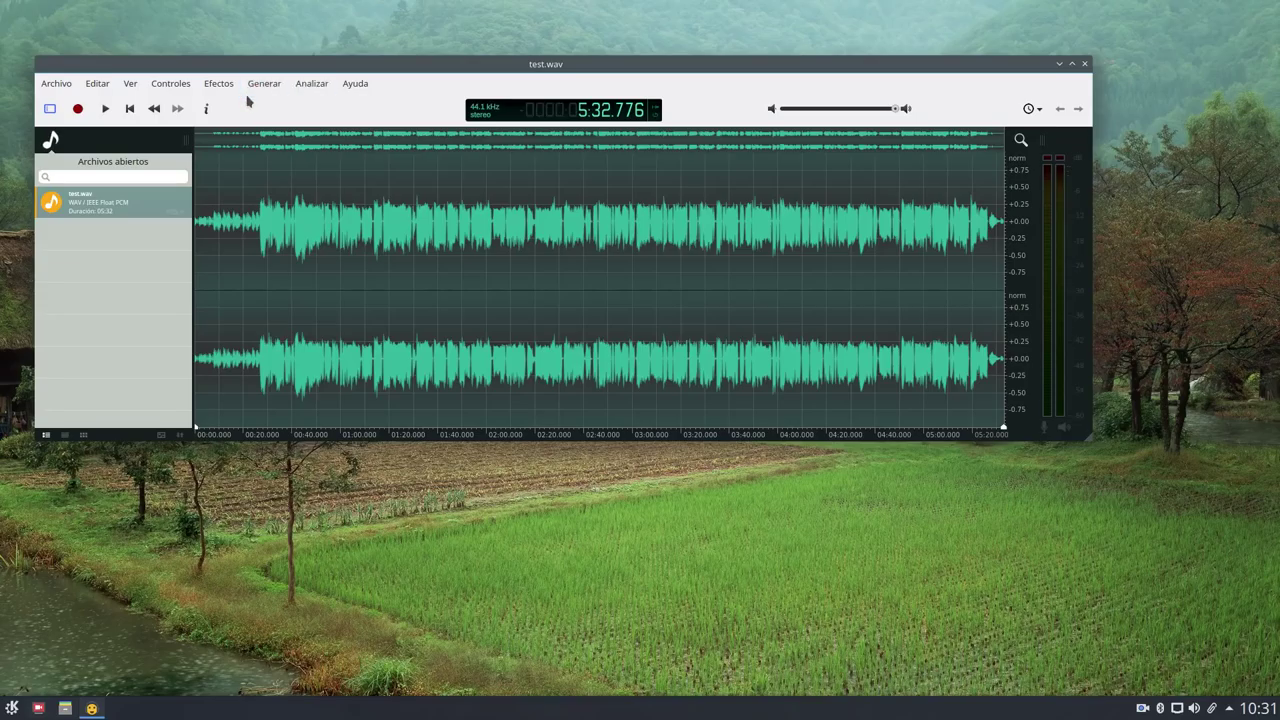
left_click(218, 84)
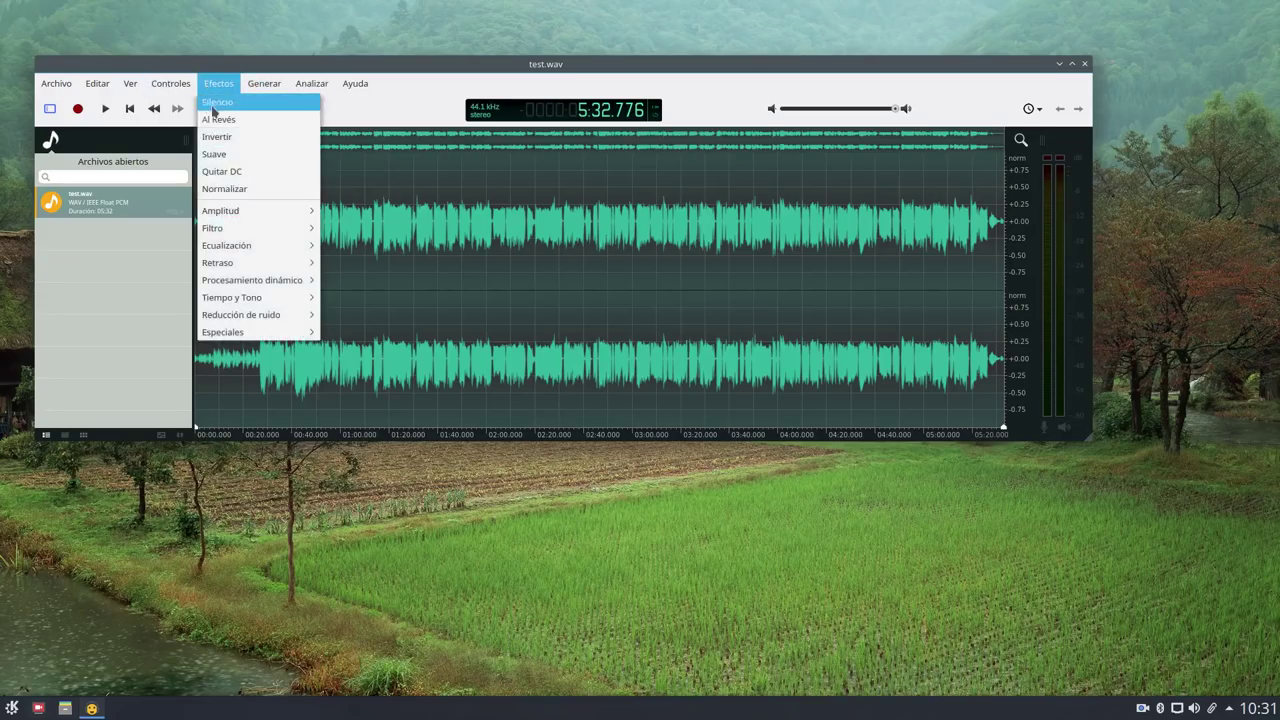
mouse_move(316, 231)
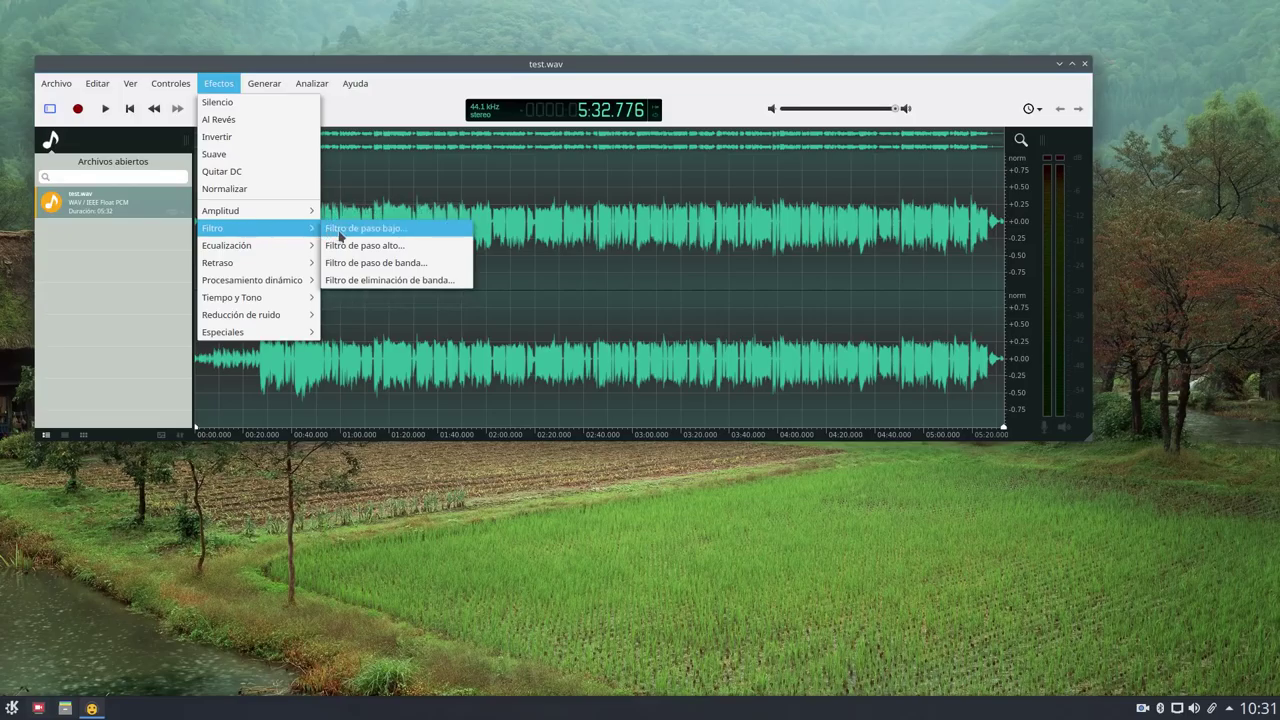
left_click(243, 189)
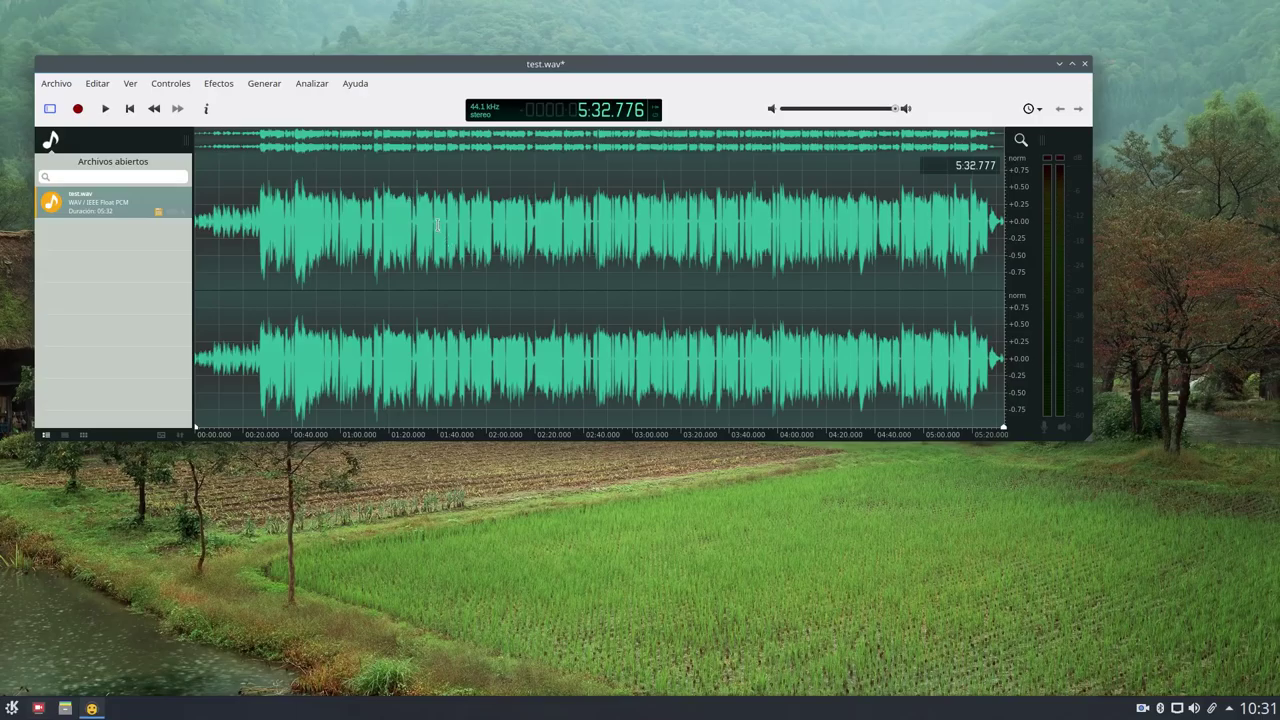
Play the normalized audio from about 1:13.2 to 2:17.7 in both channels, stop, and place the cursor at about 2:39.9.
left_click(438, 420)
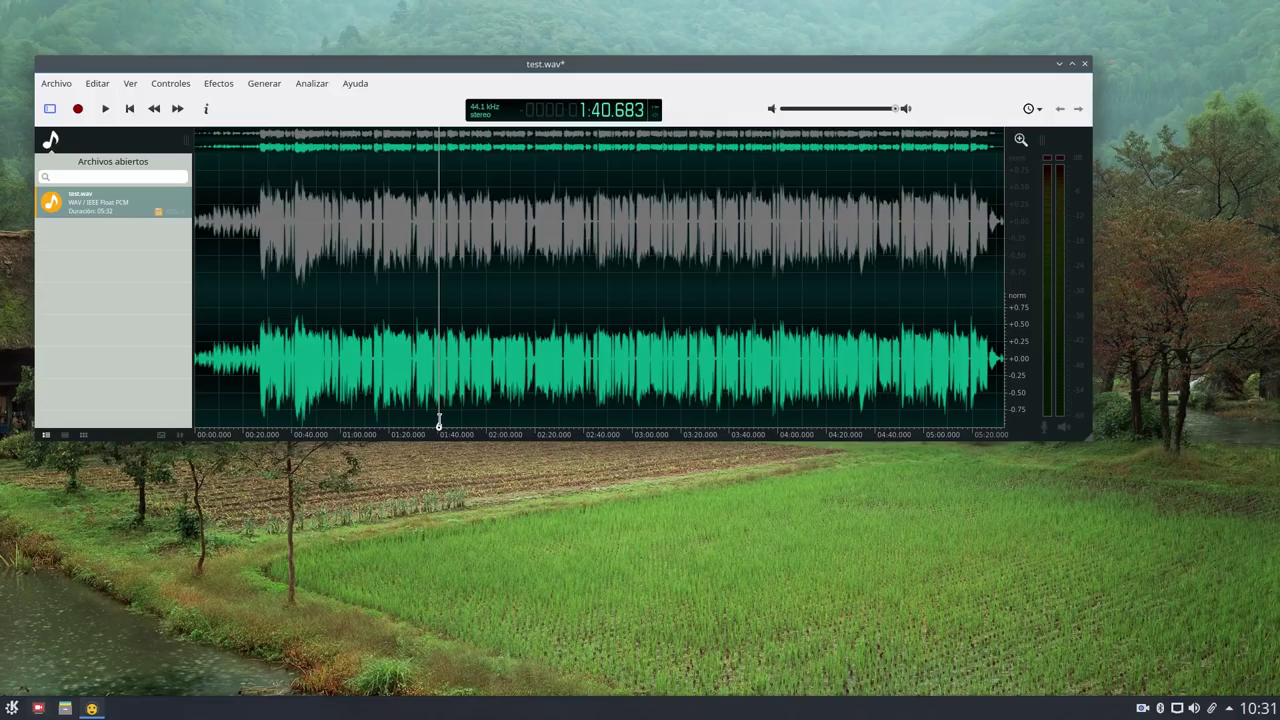
left_click(510, 366)
left_click_drag(529, 378, 372, 172)
key("space")
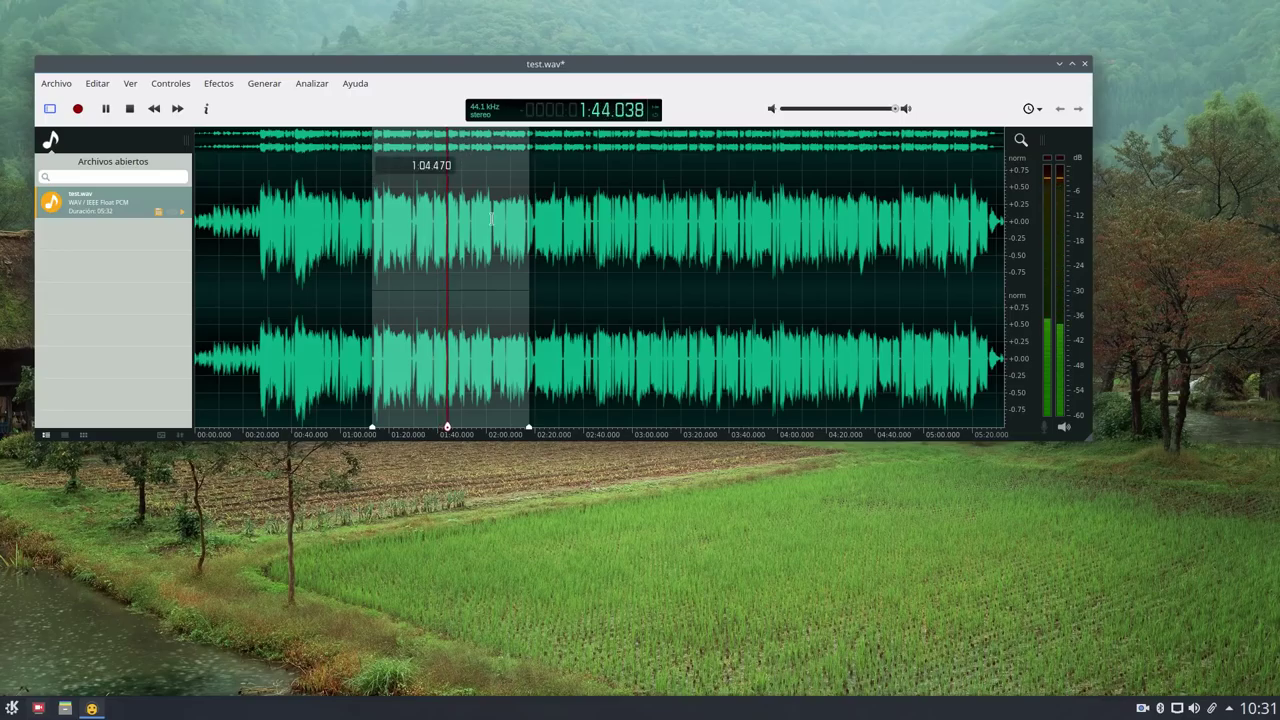
key("space")
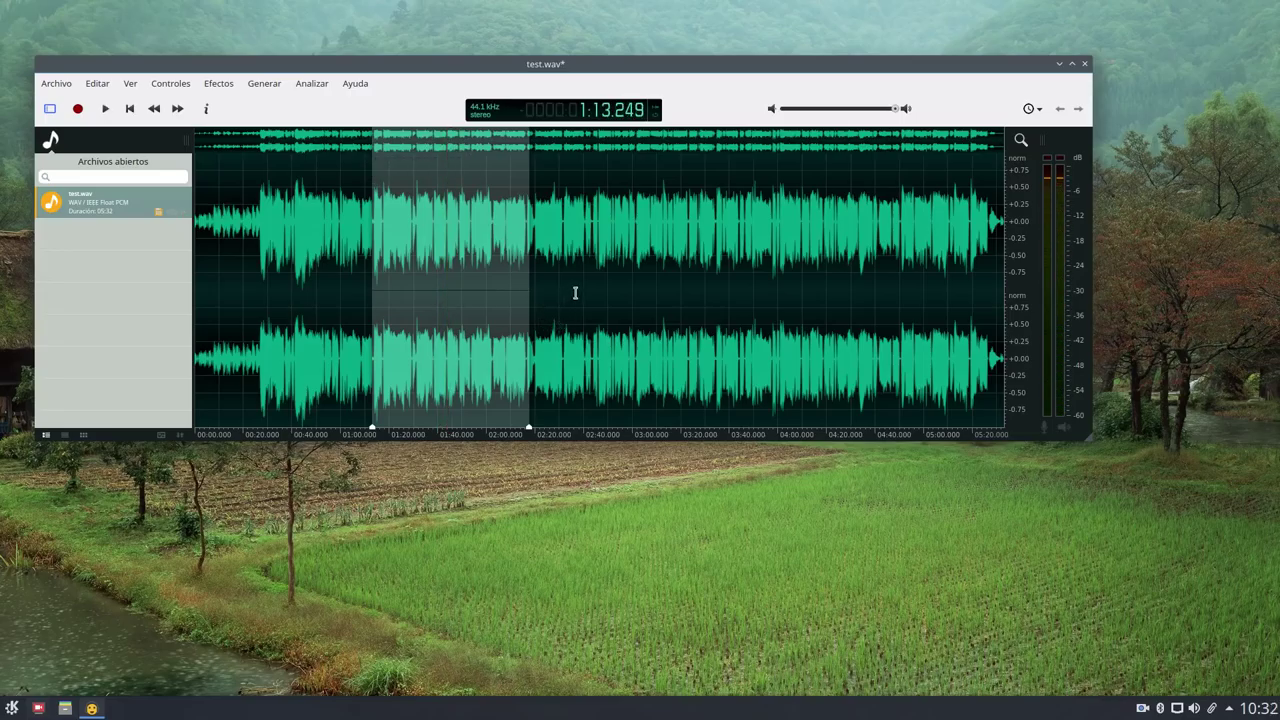
left_click(583, 296)
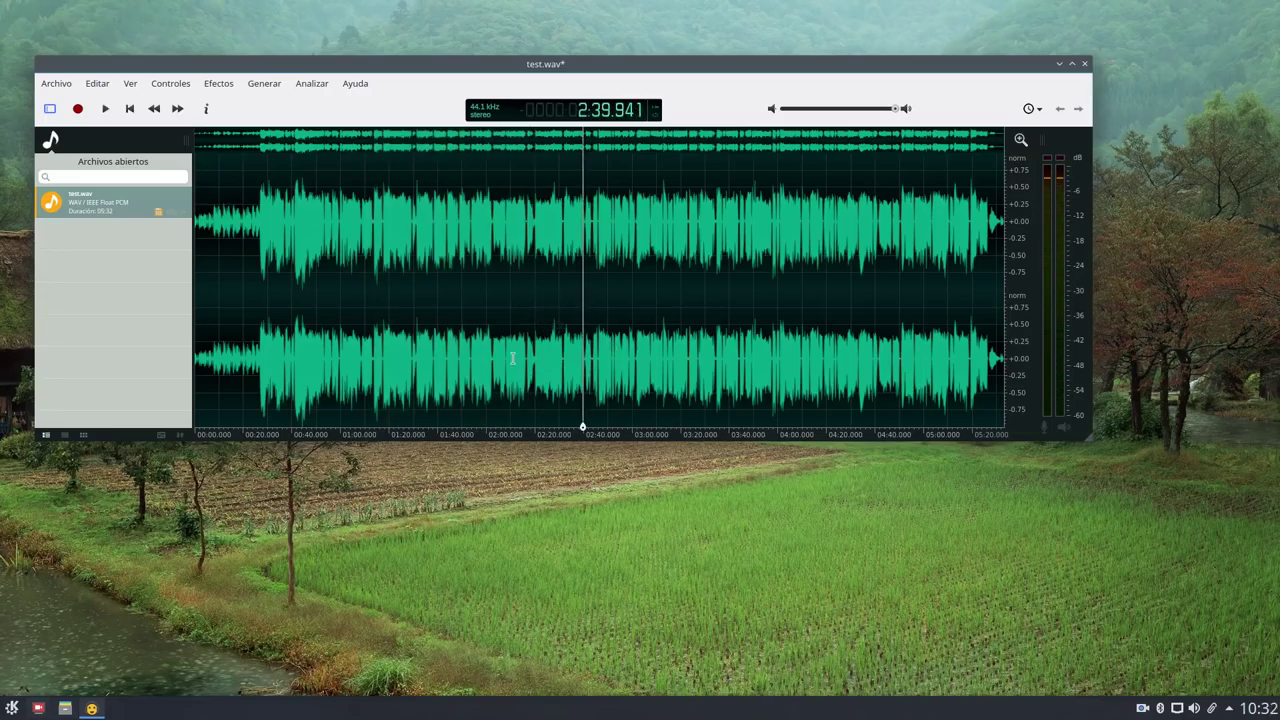
Open the metadata of test.wav and enter the song name Test, the artist's handle and the album SGP.
left_click(98, 83)
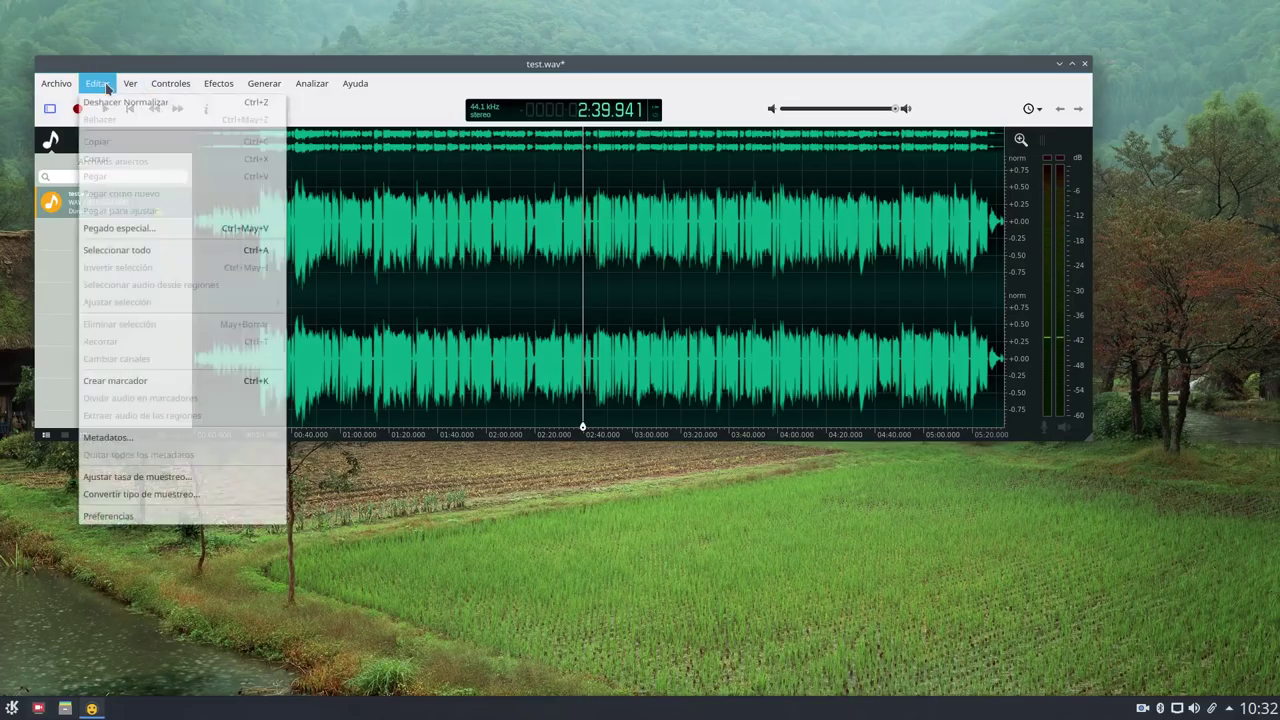
left_click(110, 439)
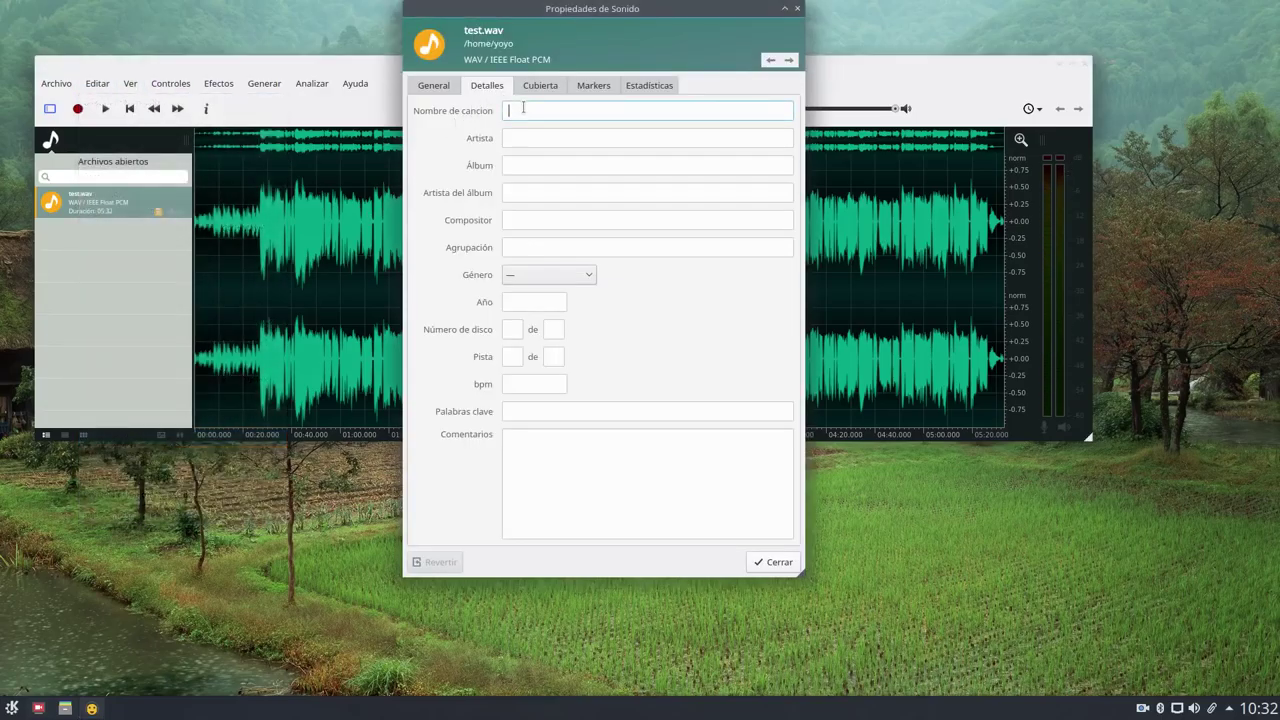
type("Test")
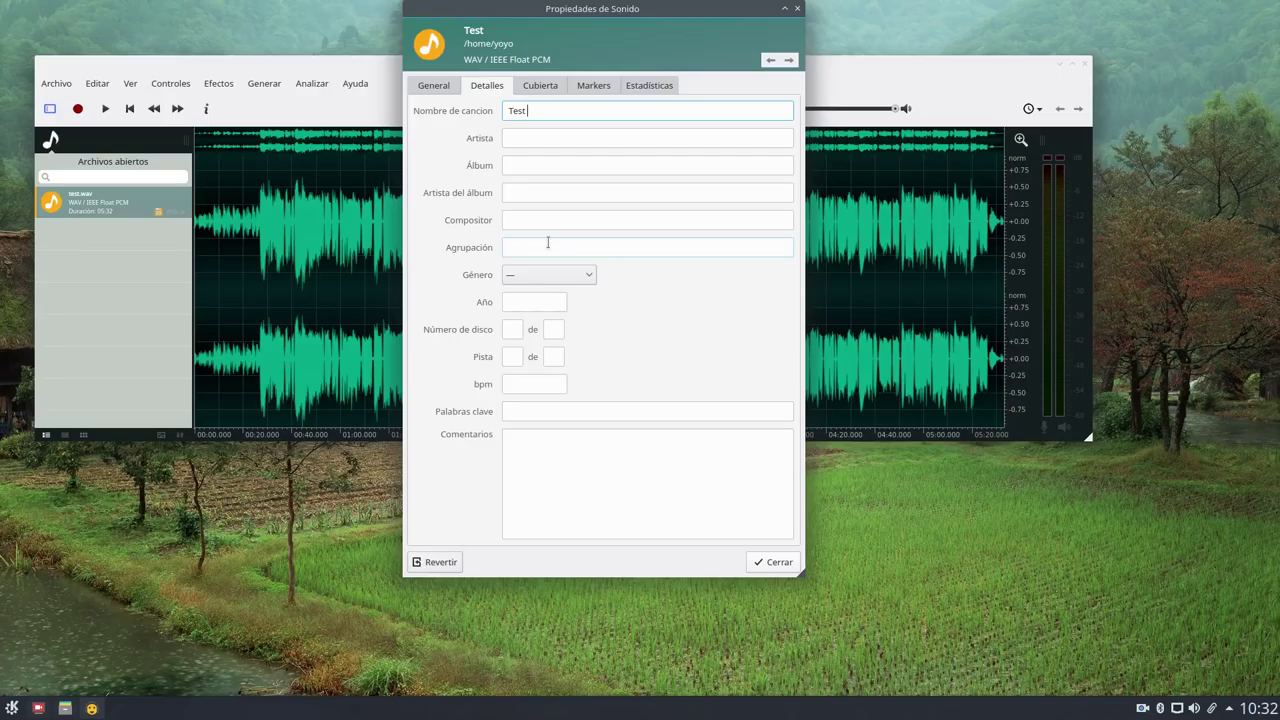
left_click(556, 139)
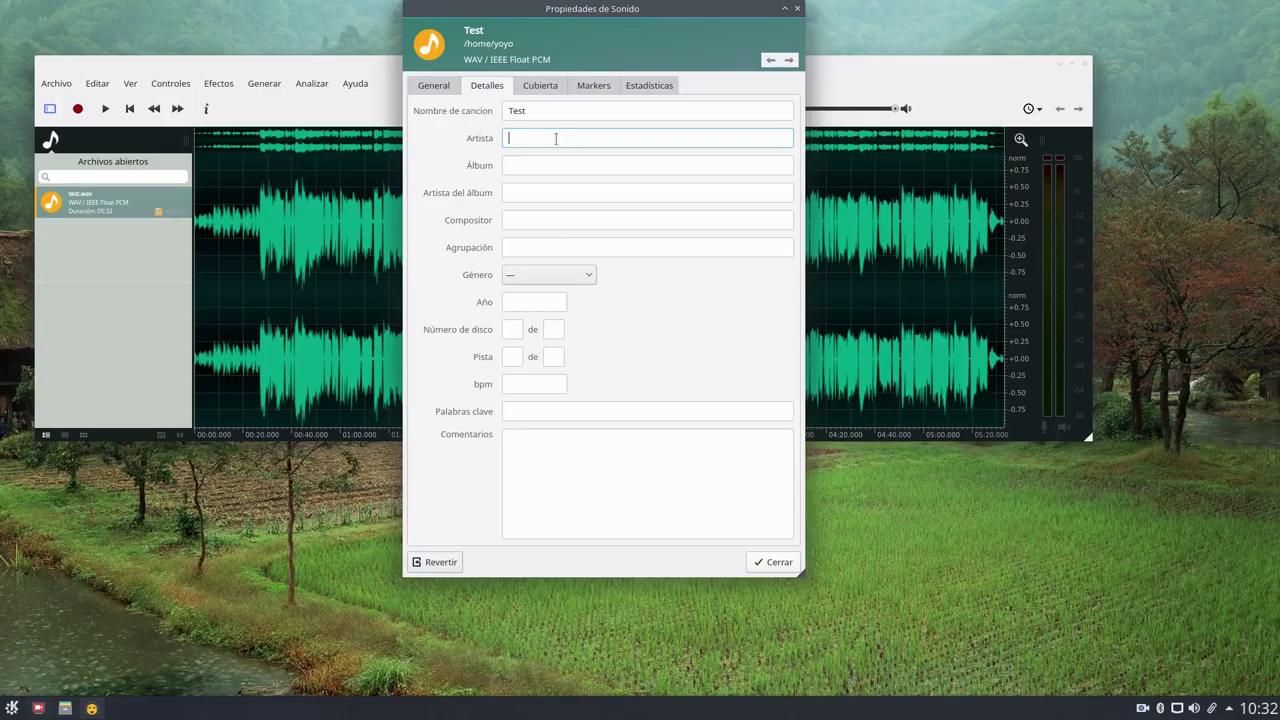
type("@yoyo308")
left_click(534, 169)
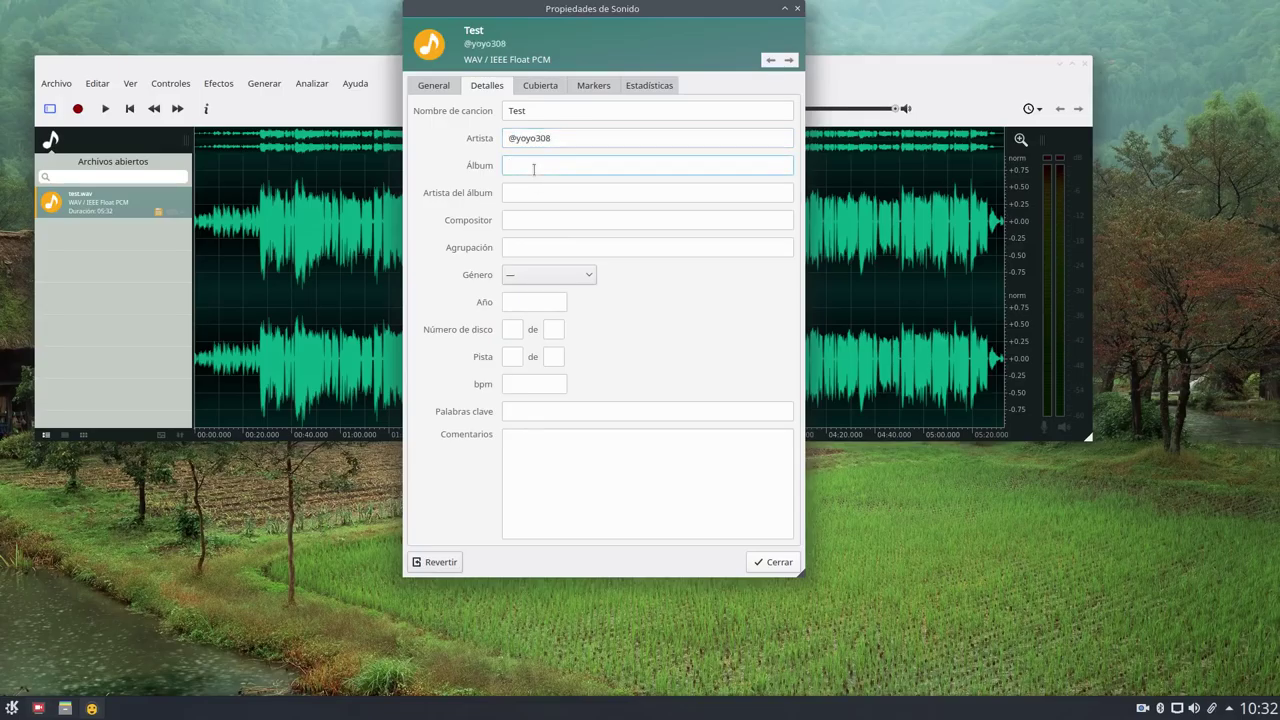
type("SGP")
left_click(592, 508)
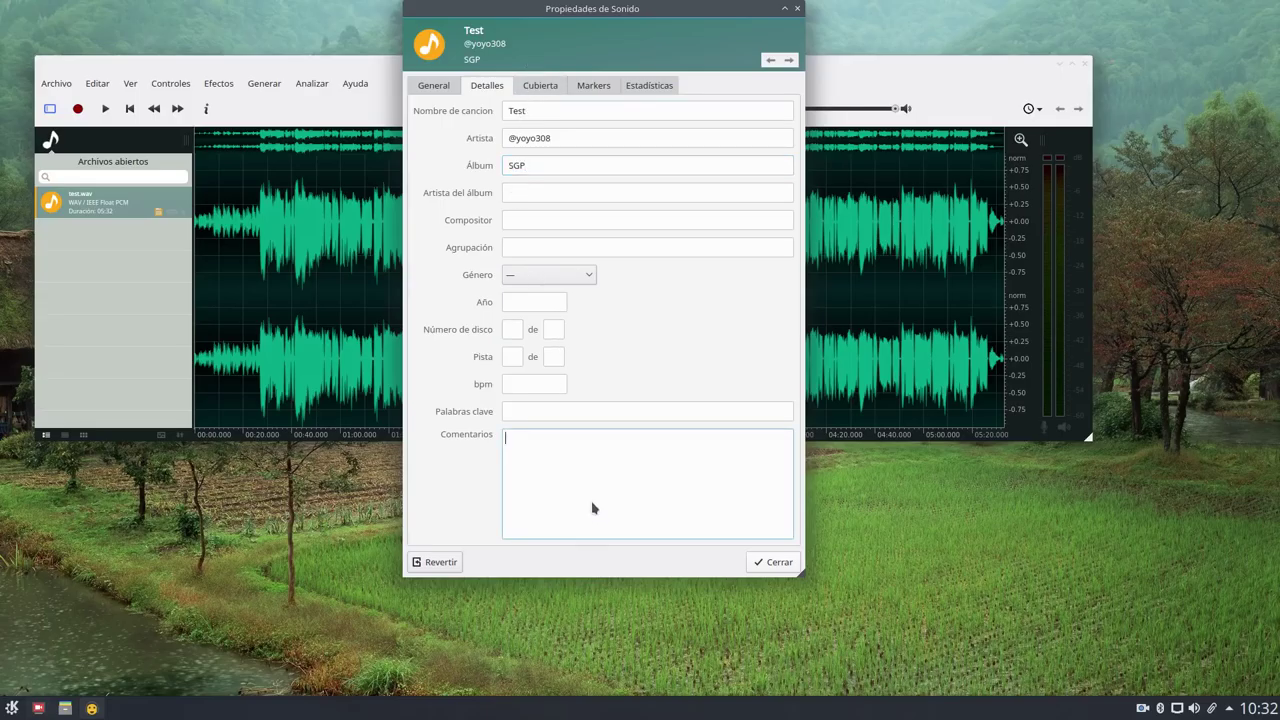
Check the album cover options in the sound properties, close the dialog and reposition the ocenaudio window.
left_click(545, 85)
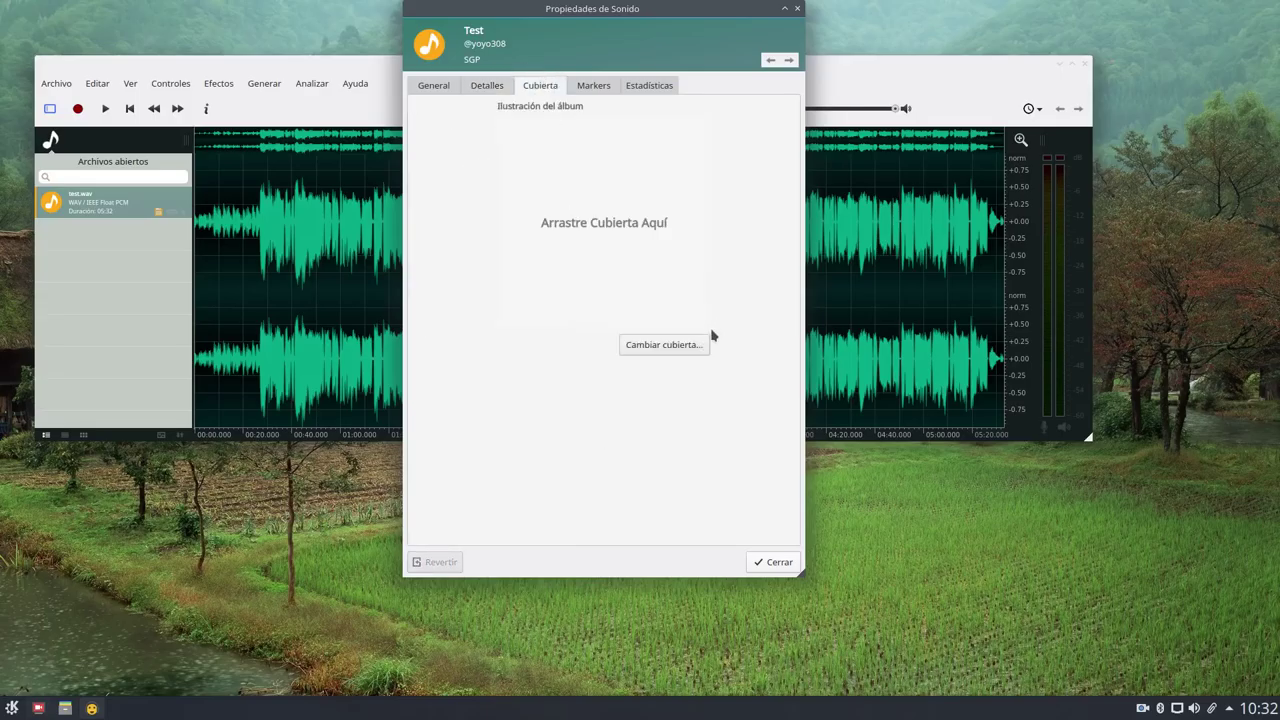
left_click(485, 85)
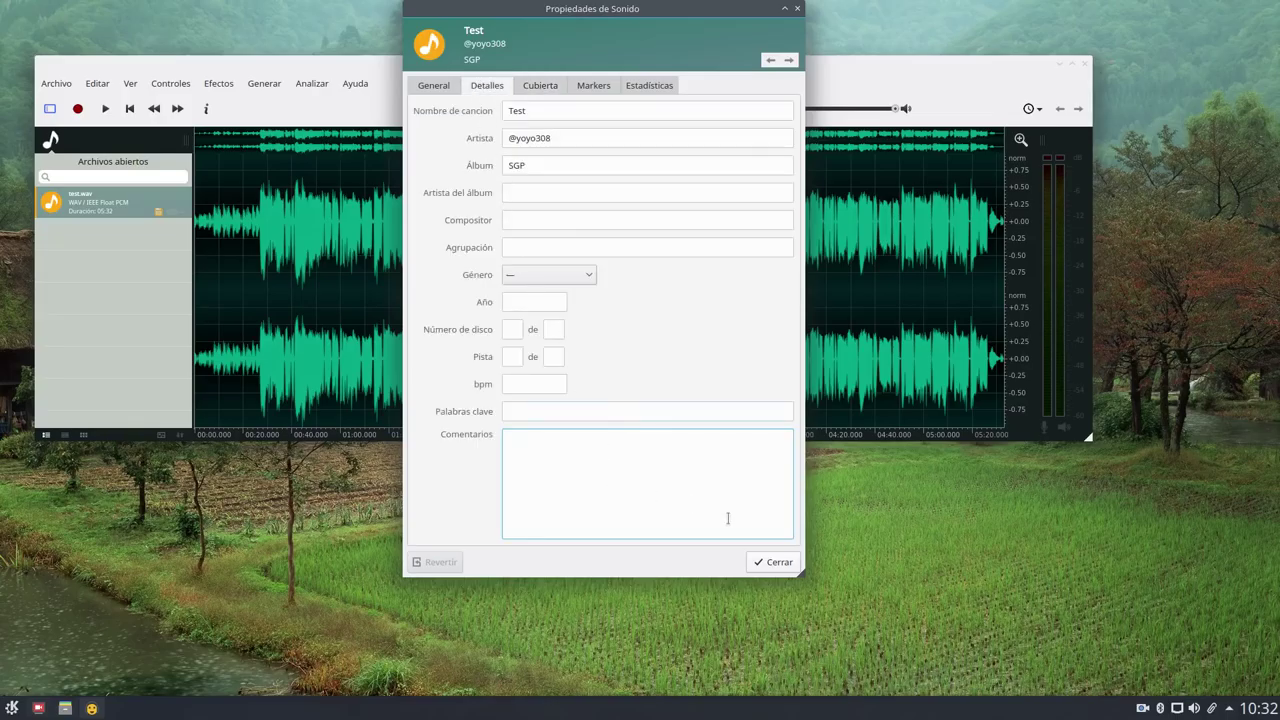
left_click(771, 562)
left_click_drag(395, 64, 460, 38)
Start exporting the audio as MP3 and set the bit rate to 160 kbps.
left_click(110, 57)
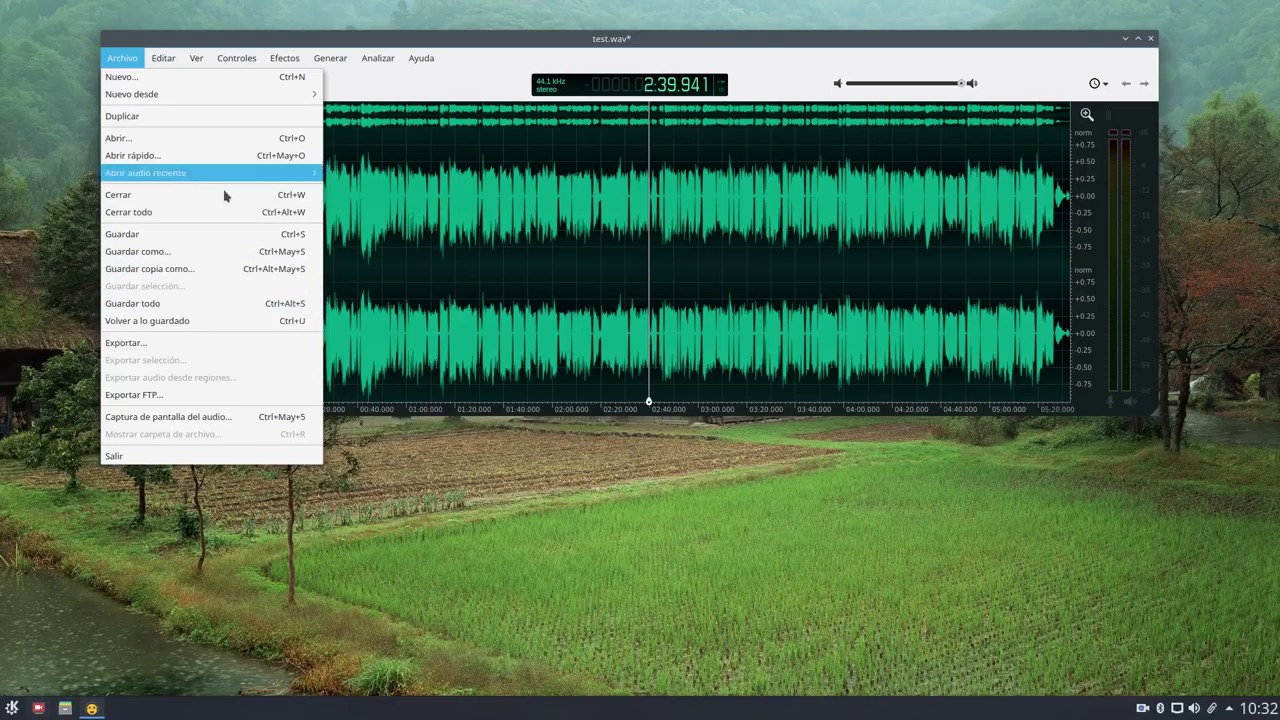
left_click(140, 343)
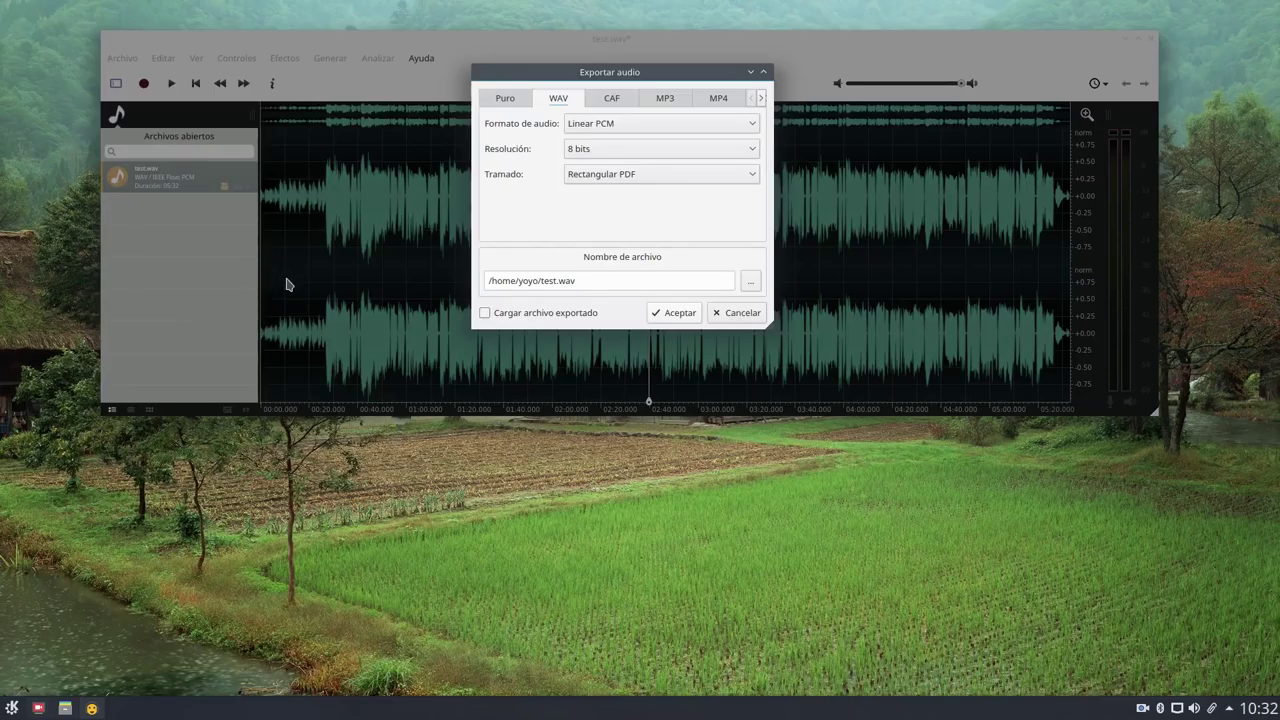
left_click(668, 104)
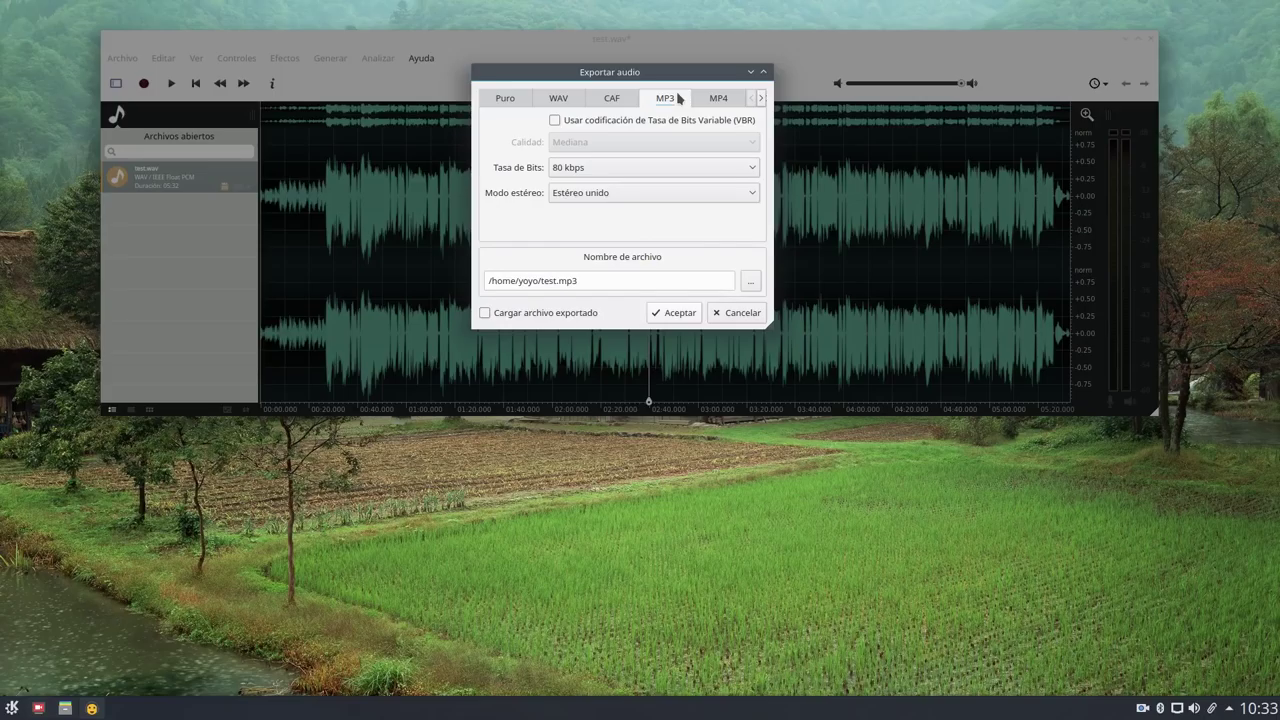
left_click(609, 170)
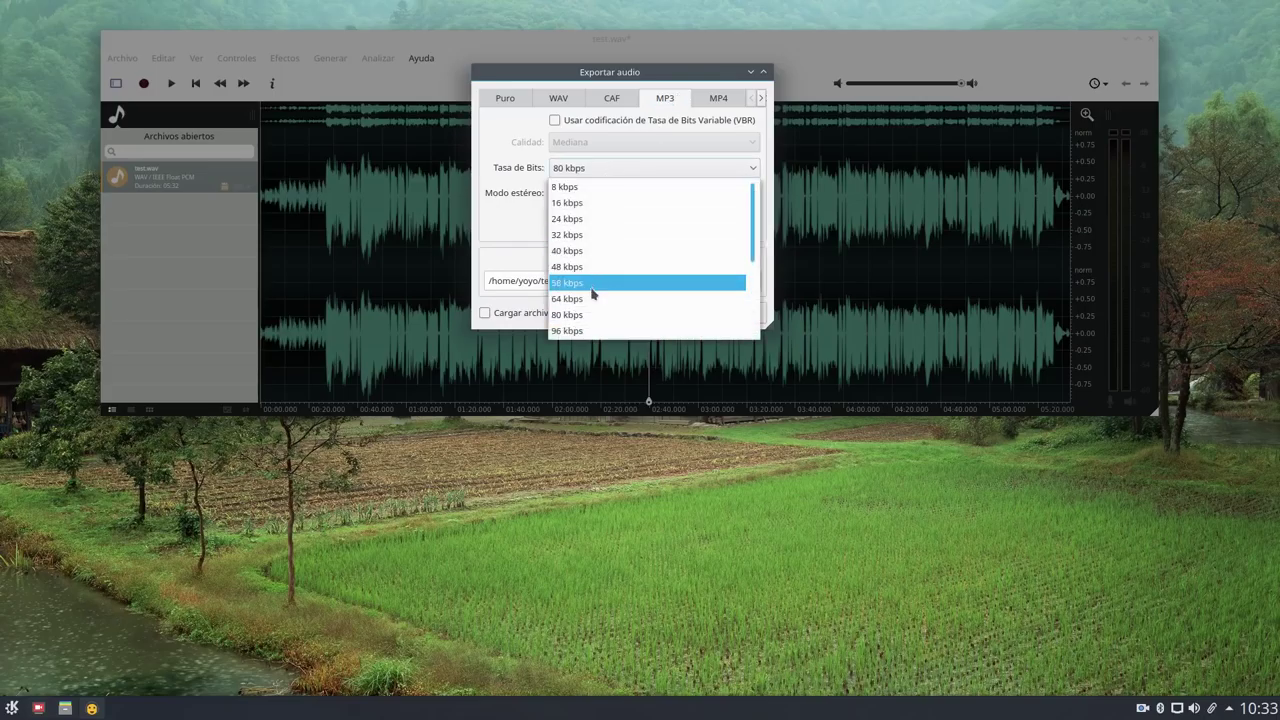
scroll(600, 290, "down", 2)
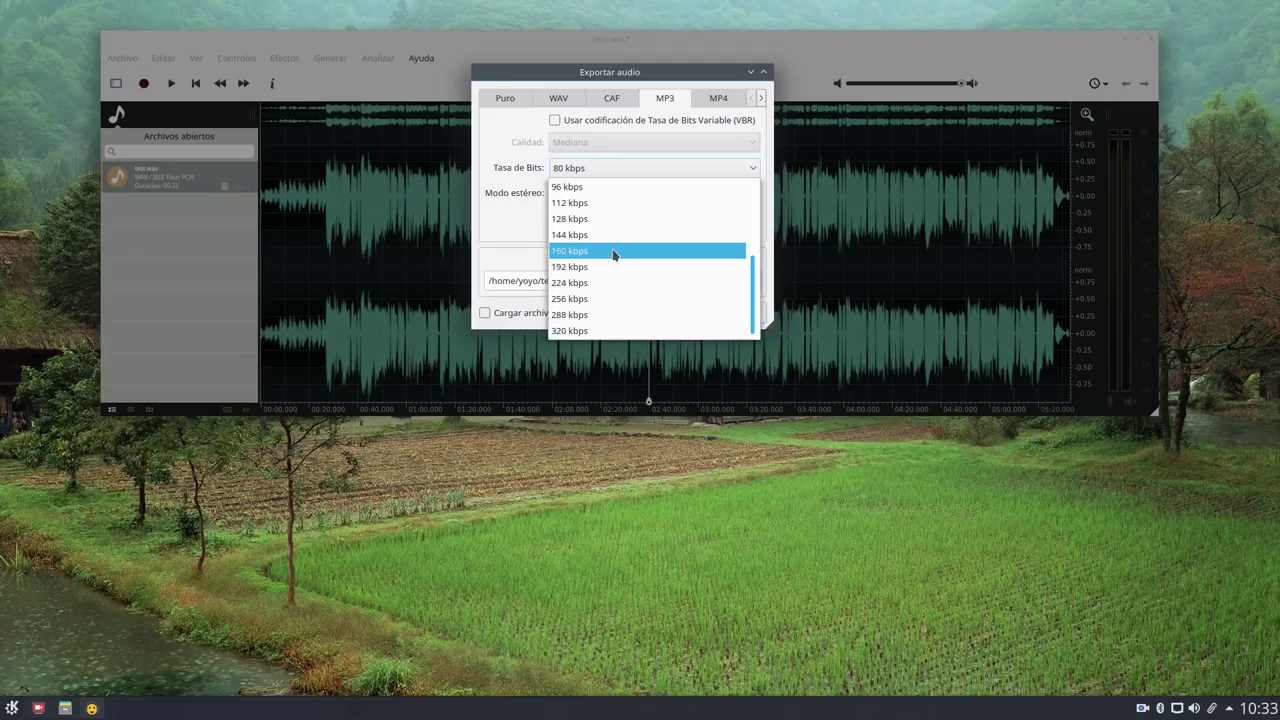
left_click(620, 251)
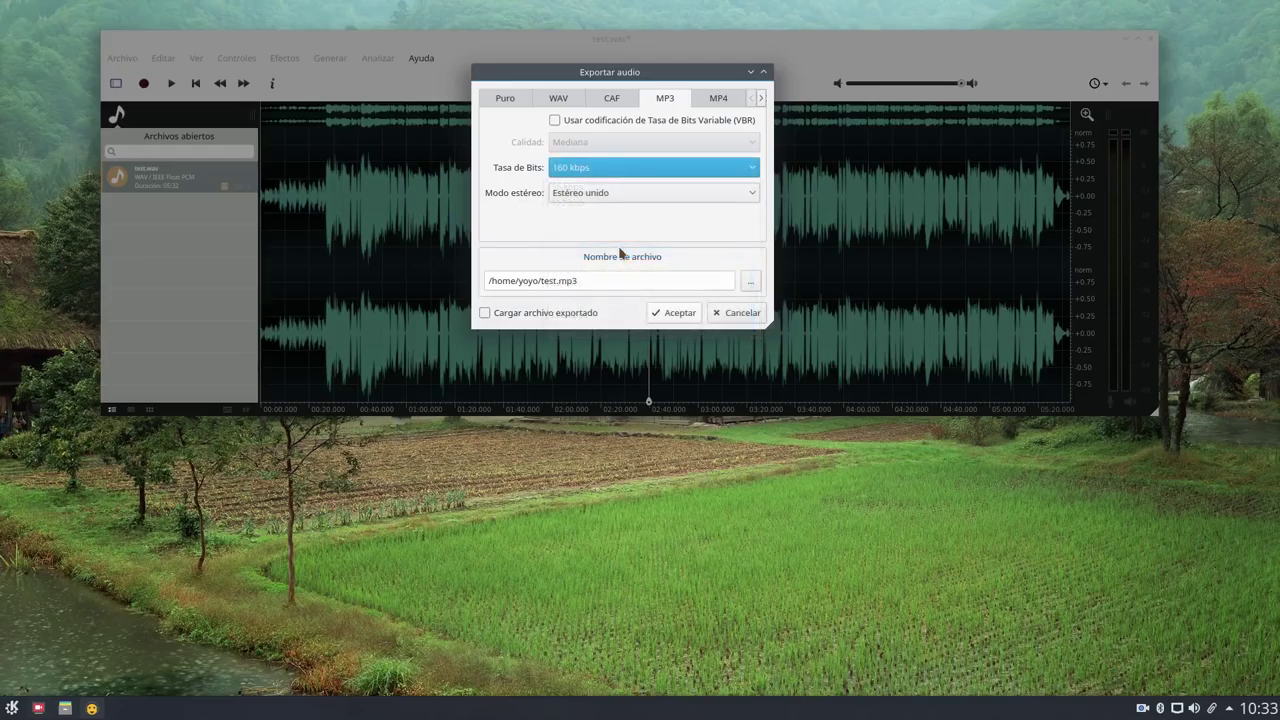
Name the exported file audio-test-final.mp3 in the home folder and carry out the export.
left_click(559, 281)
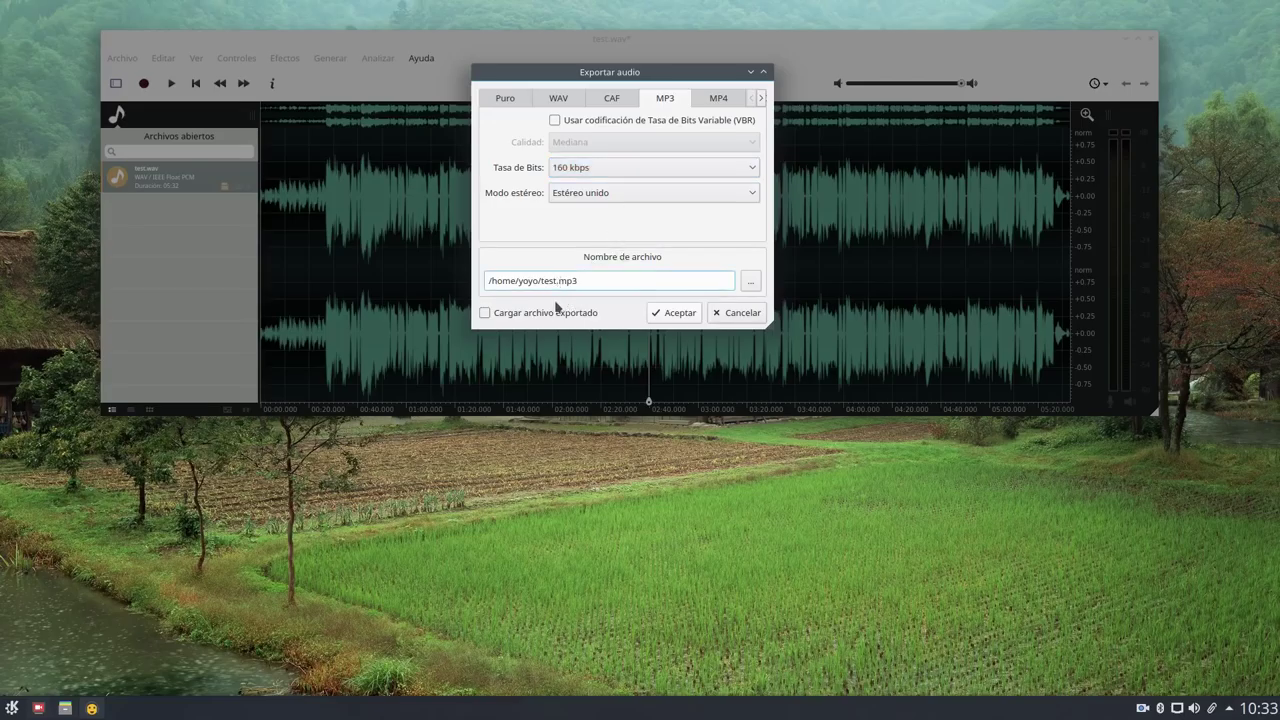
key("BackSpace")
key("BackSpace")
key("BackSpace")
key("BackSpace")
type("AUDI")
key("BackSpace")
key("BackSpace")
key("BackSpace")
key("BackSpace")
type("audio-tes")
type("l")
left_click(677, 315)
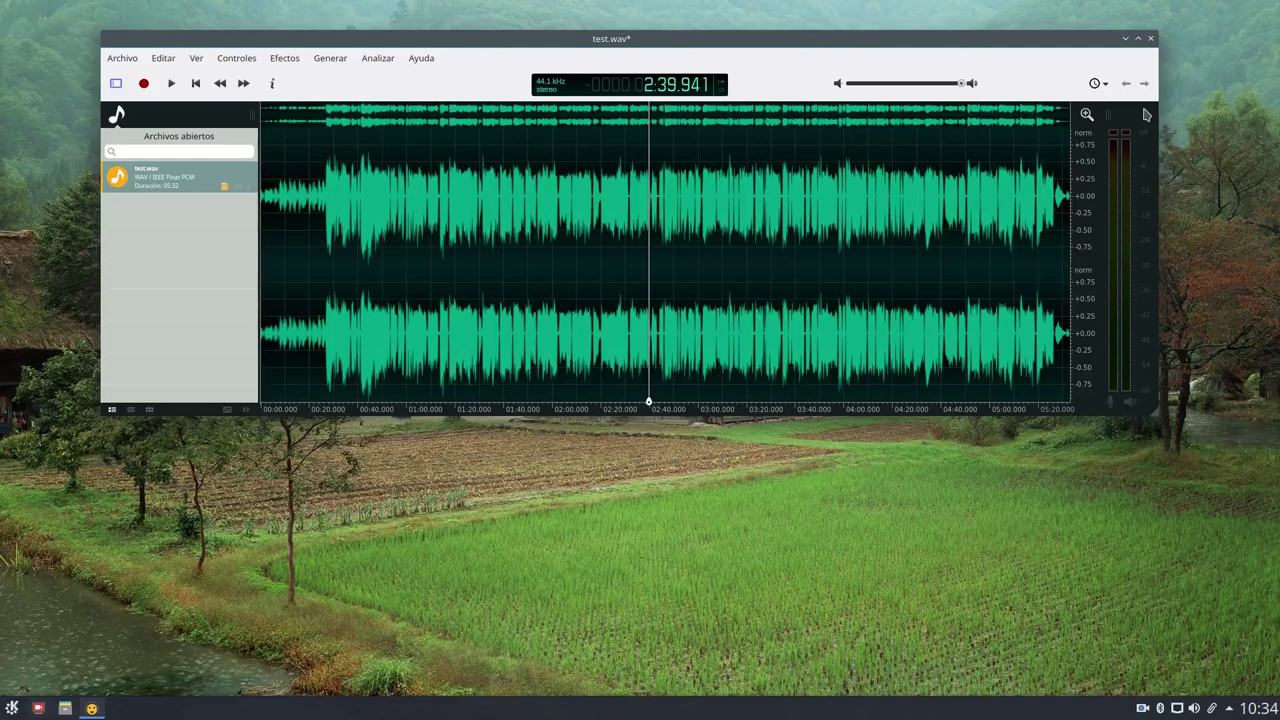
Minimise ocenaudio, switch to the file manager to check audio-test-final.mp3 in the home folder, and minimise the file manager.
left_click(1124, 38)
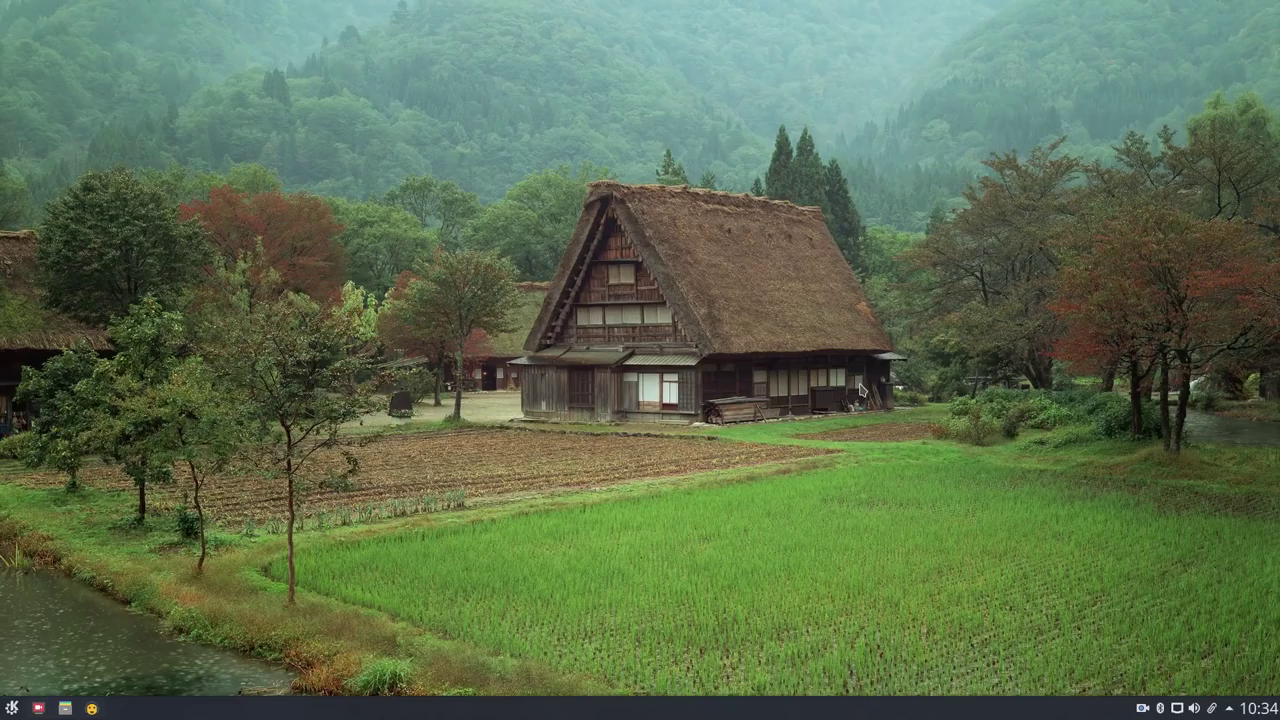
left_click(65, 708)
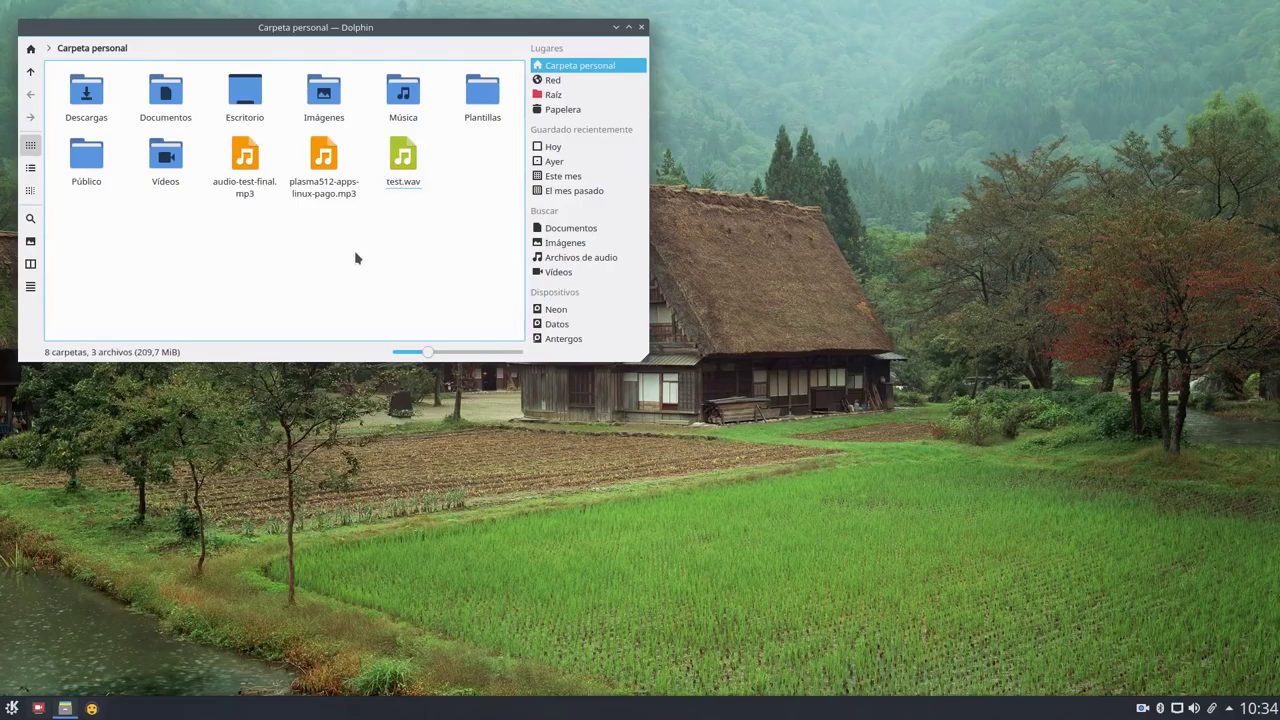
left_click(240, 153)
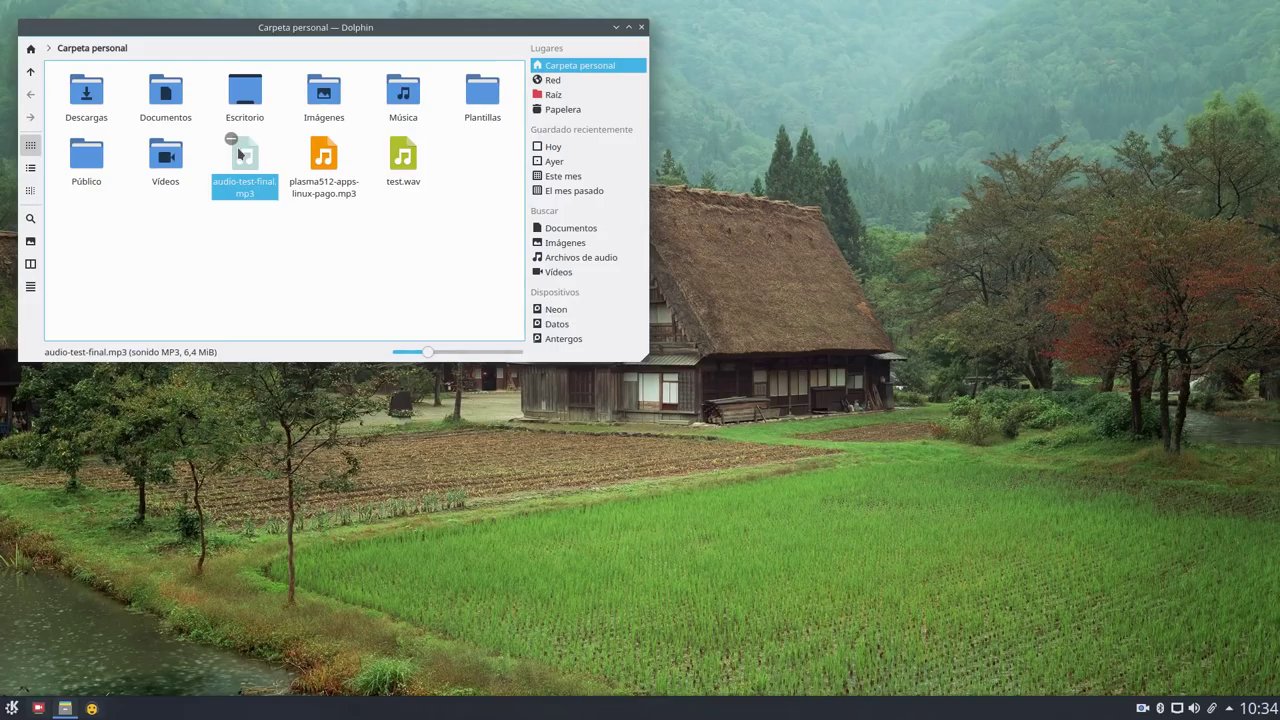
left_click_drag(240, 153, 242, 155)
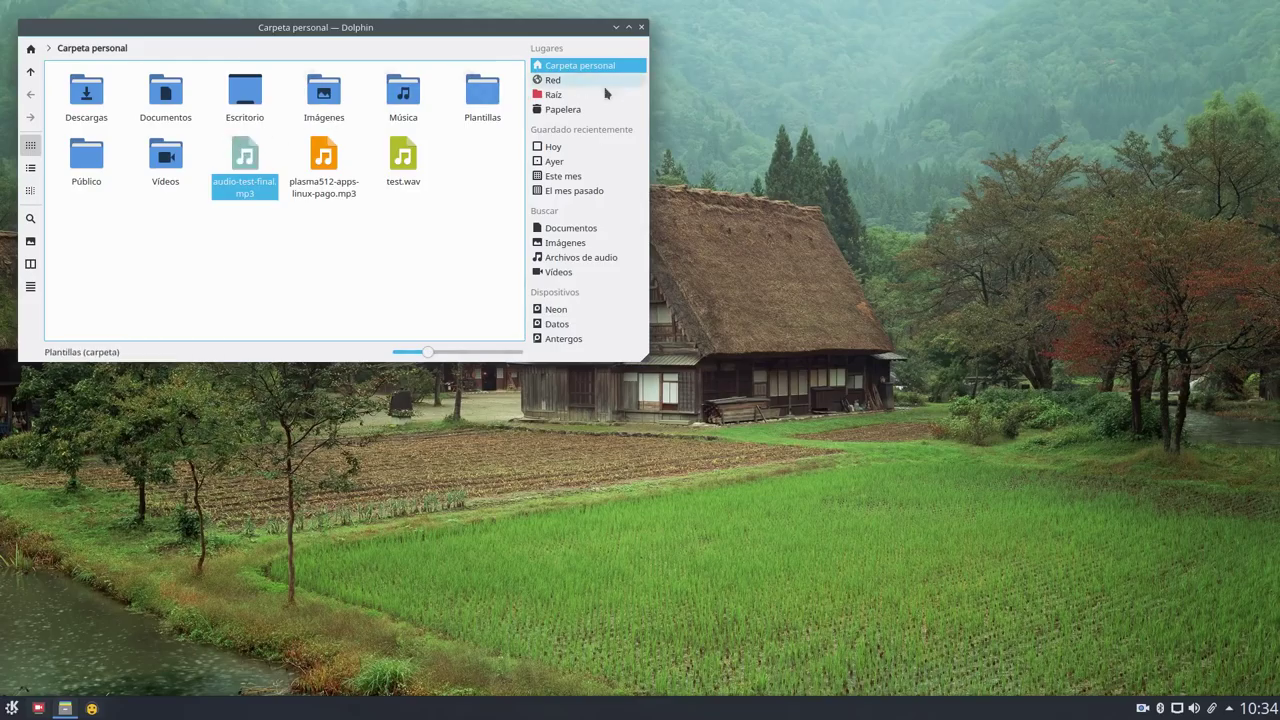
left_click(617, 27)
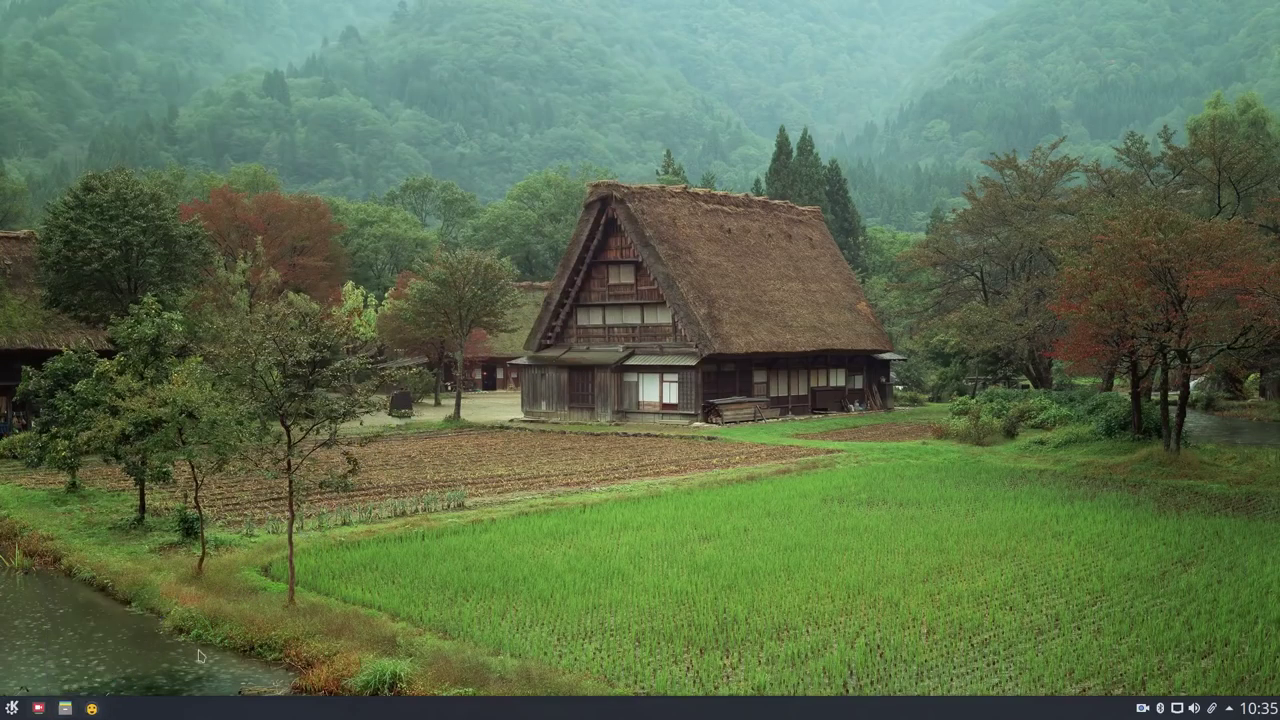
left_click(39, 707)
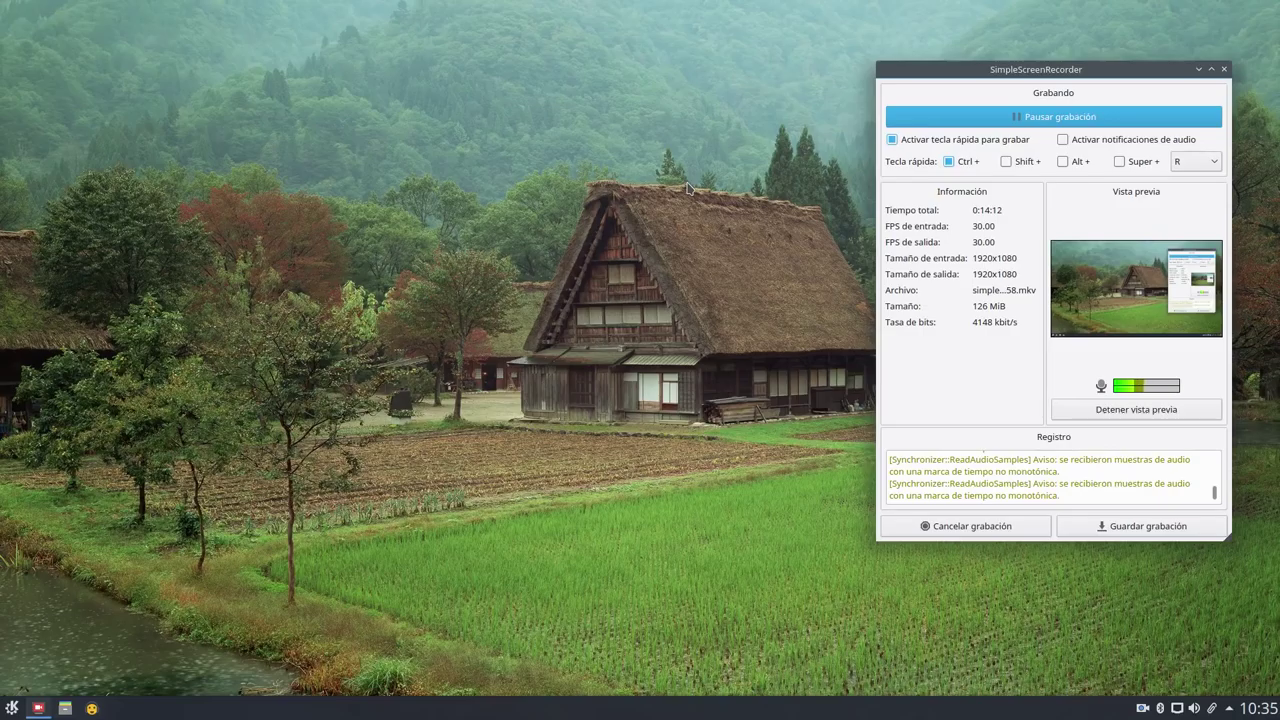
Open Firefox and search Google for ocenaudio.
left_click(12, 708)
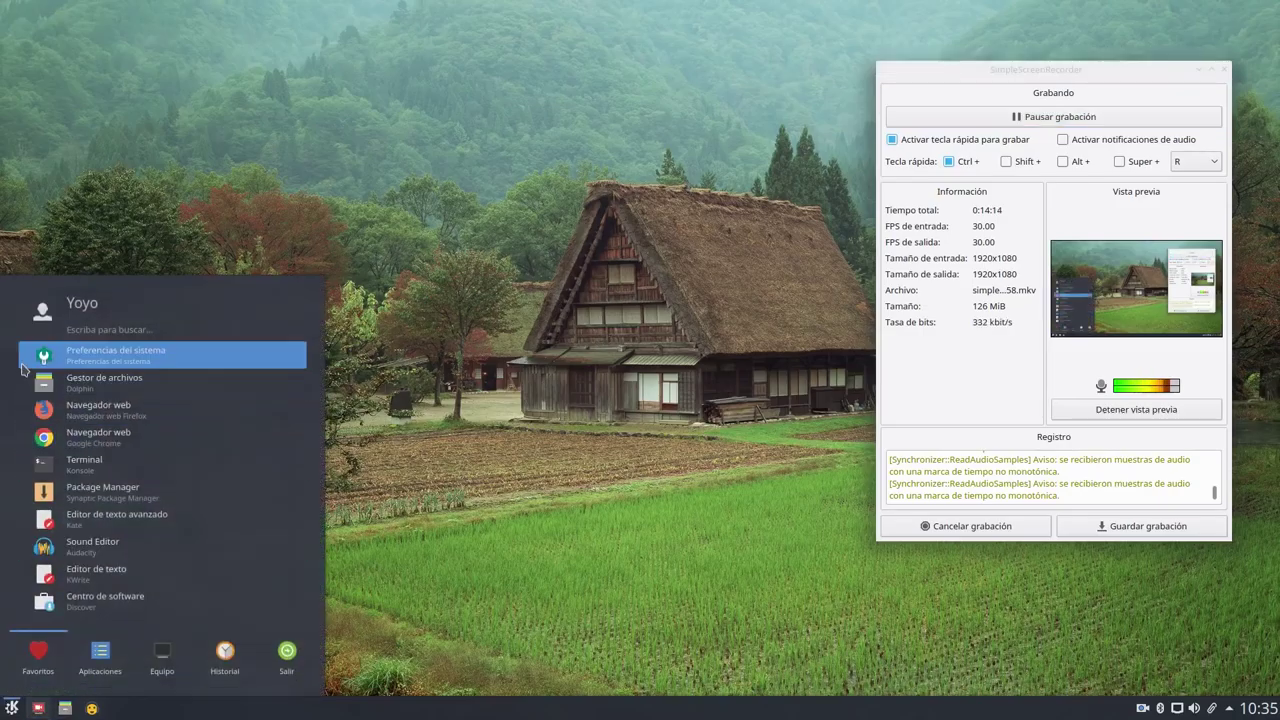
left_click(35, 413)
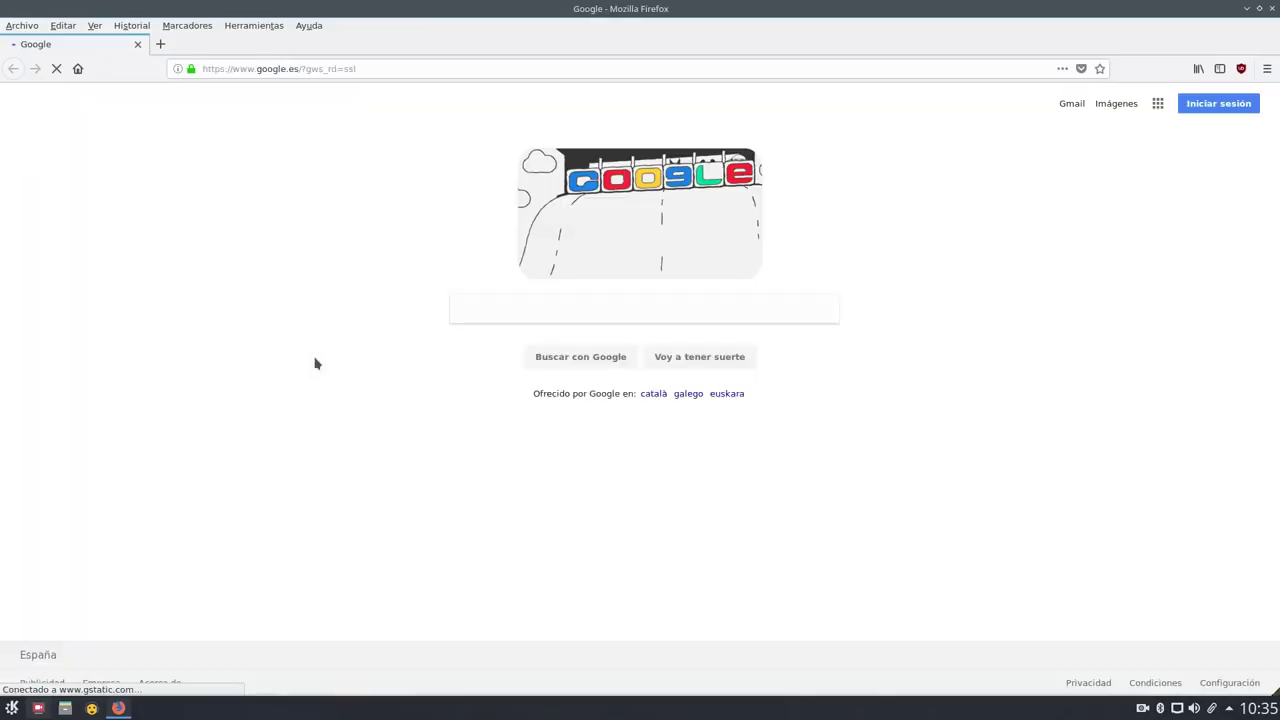
type("ocewr")
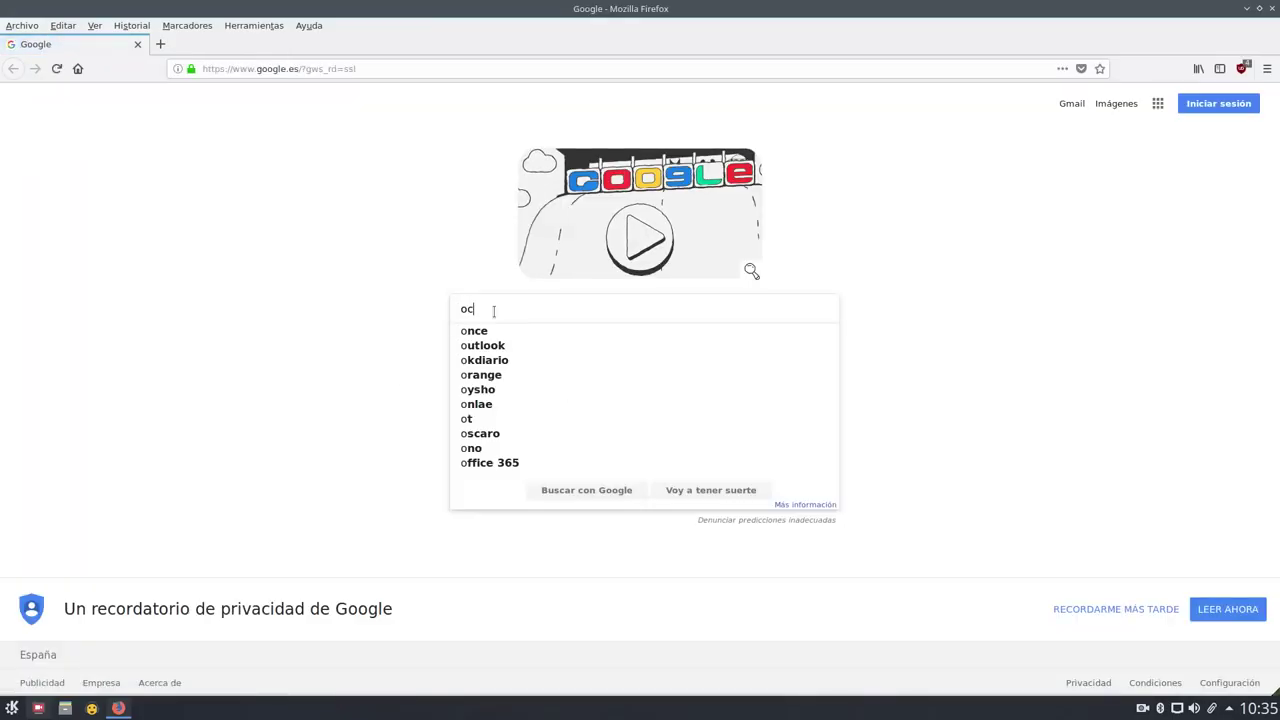
key("BackSpace")
key("BackSpace")
key("BackSpace")
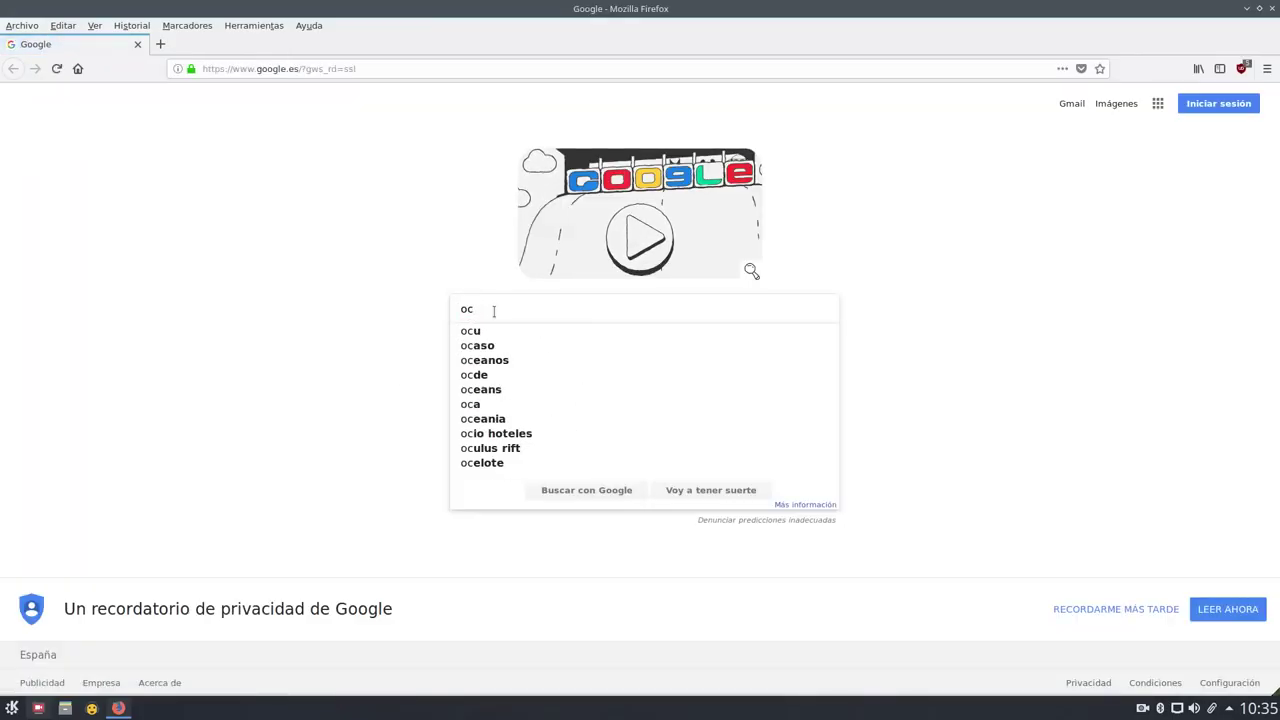
type("enaudio")
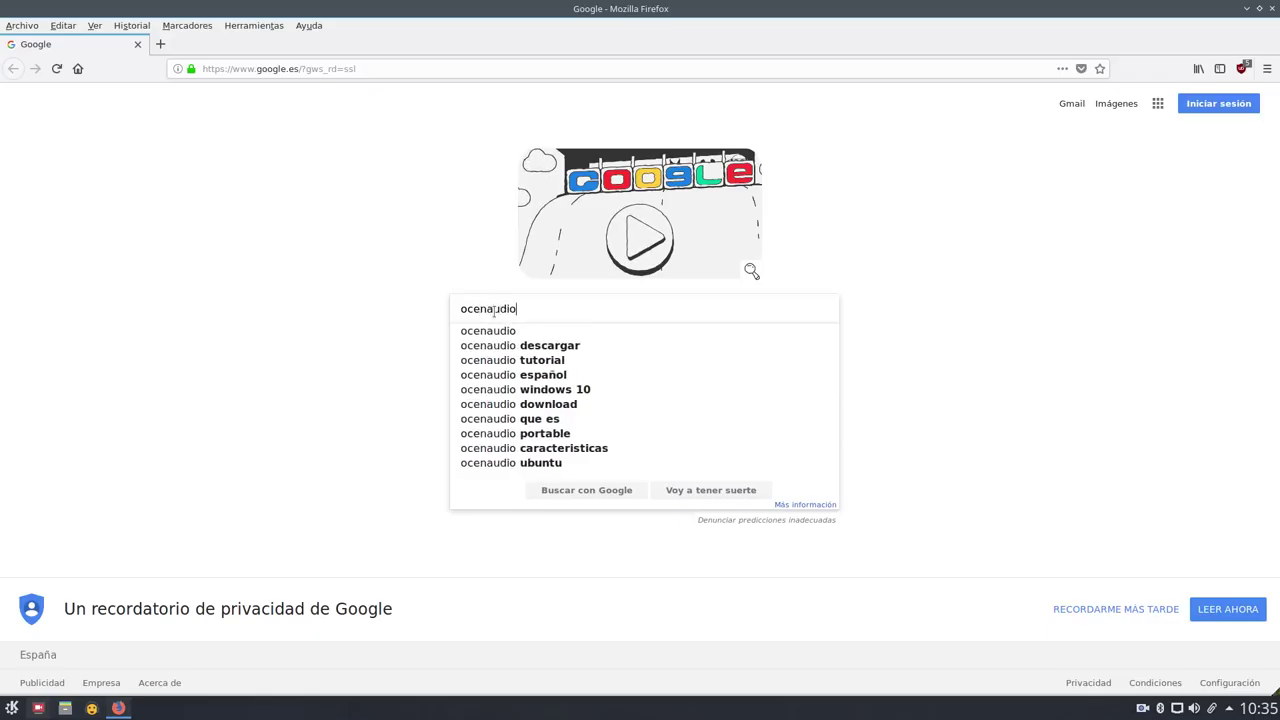
key("Return")
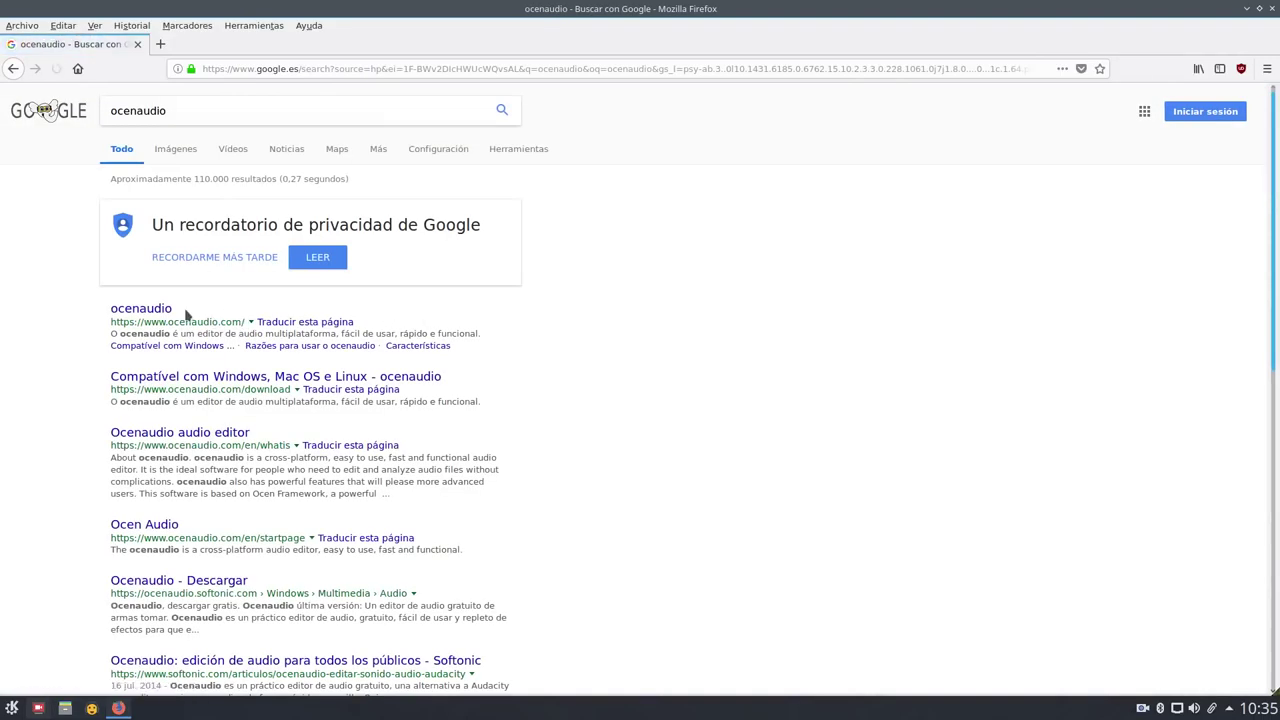
Open the download page of the official ocenaudio site, examine the packages offered for Windows, Mac and Linux, and minimise Firefox.
left_click(155, 312)
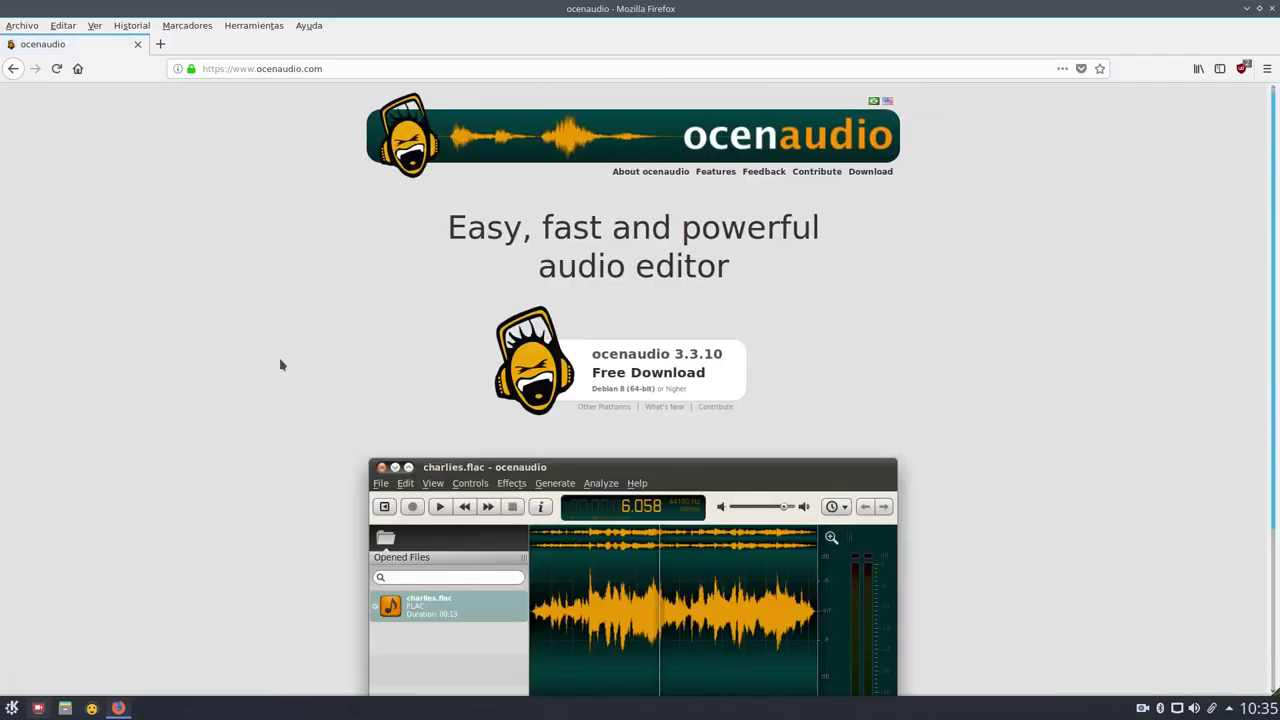
left_click(871, 171)
scroll(119, 352, "down", 2)
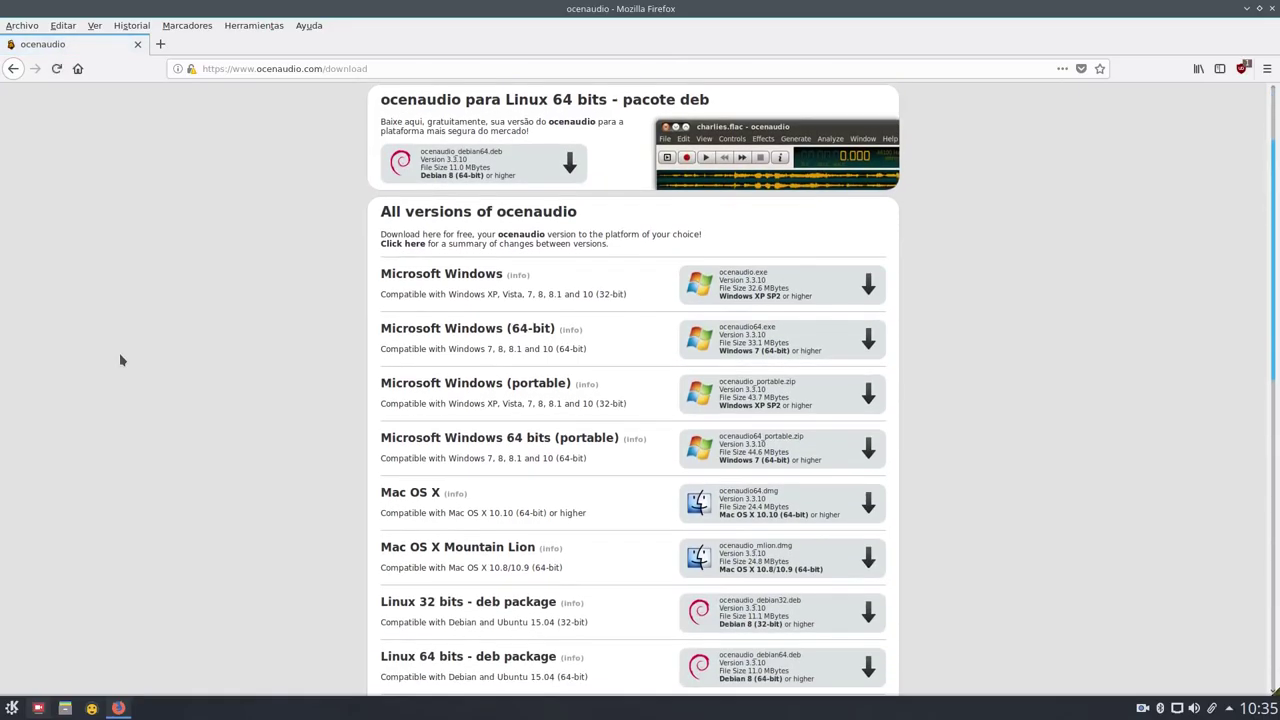
scroll(149, 400, "down", 10)
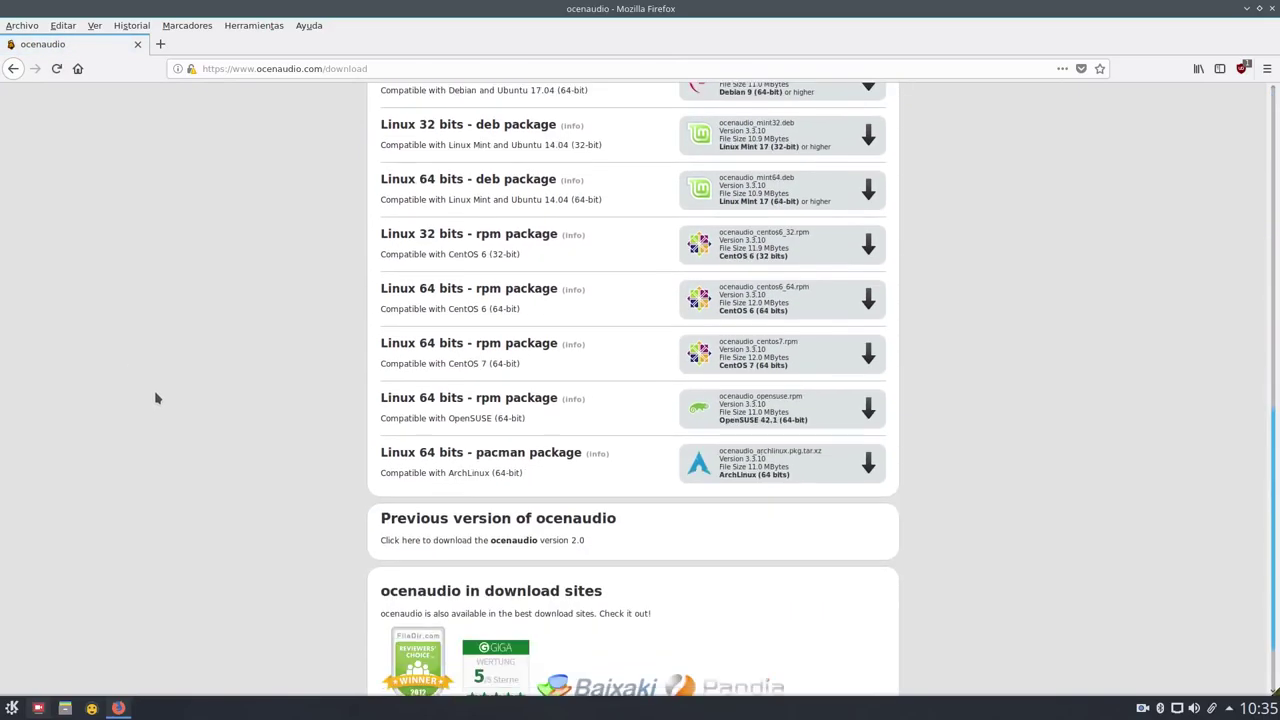
scroll(193, 434, "down", 2)
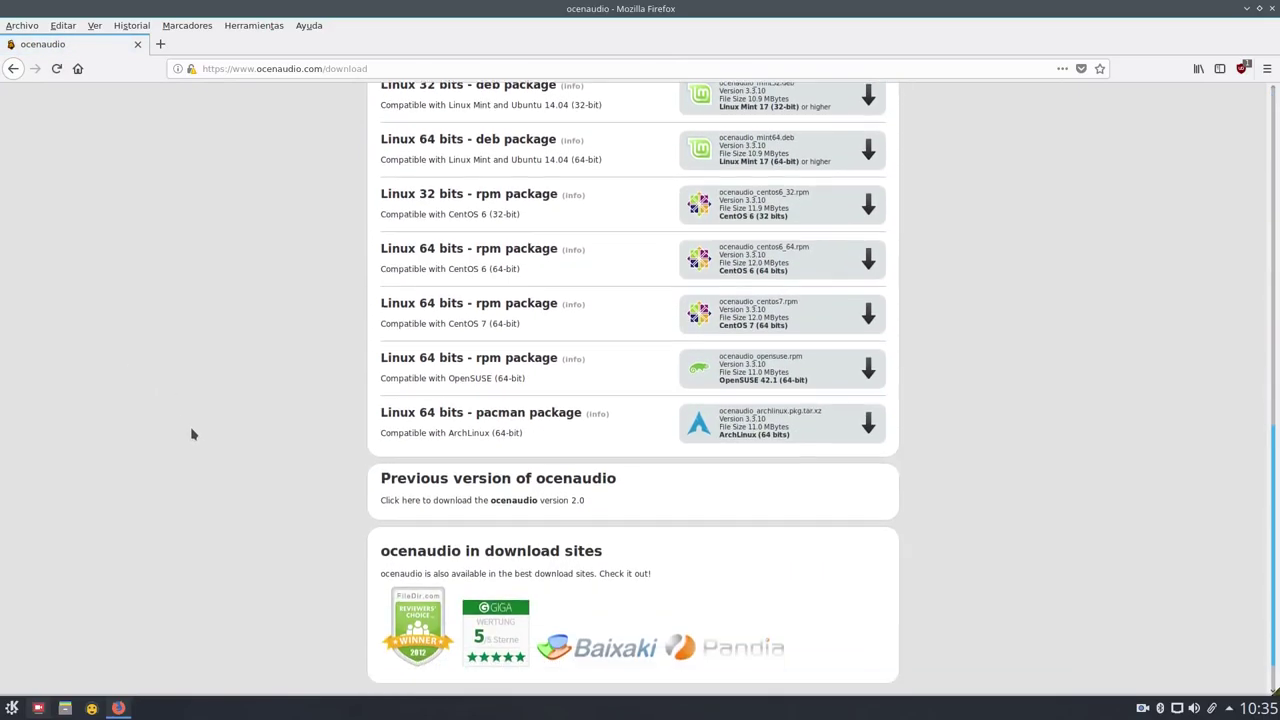
scroll(192, 420, "up", 6)
scroll(197, 390, "up", 3)
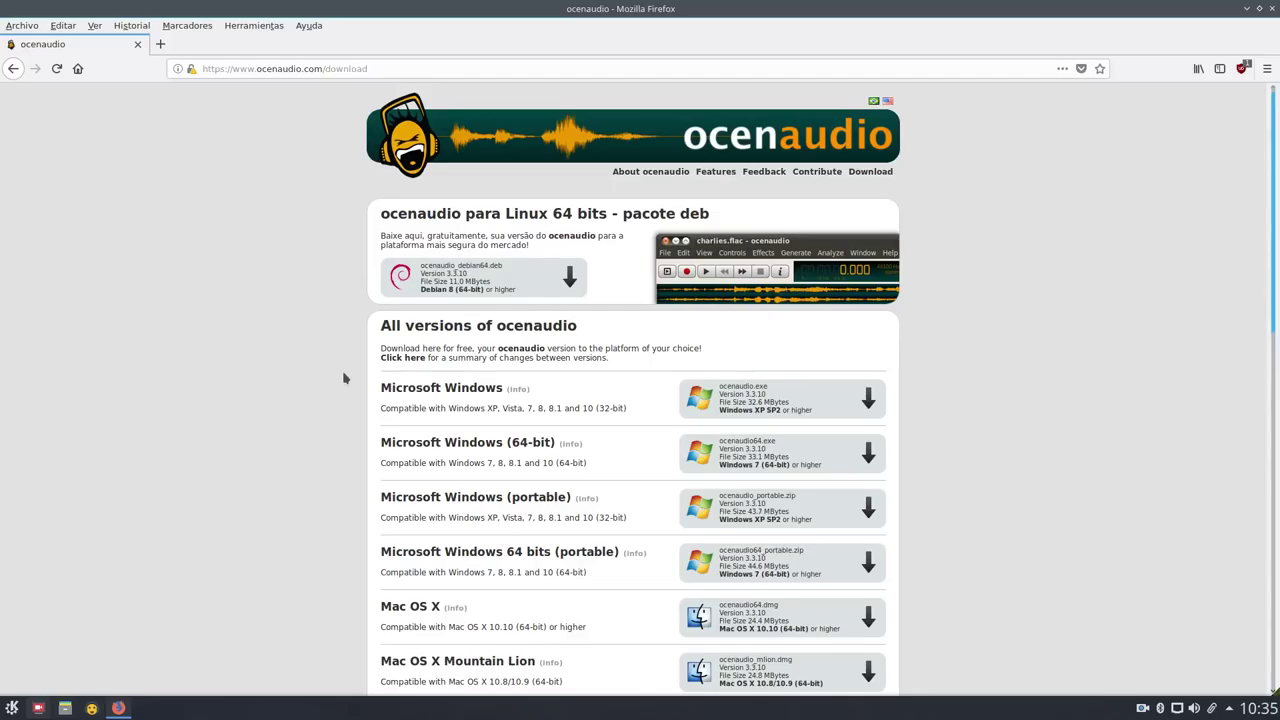
scroll(342, 370, "down", 10)
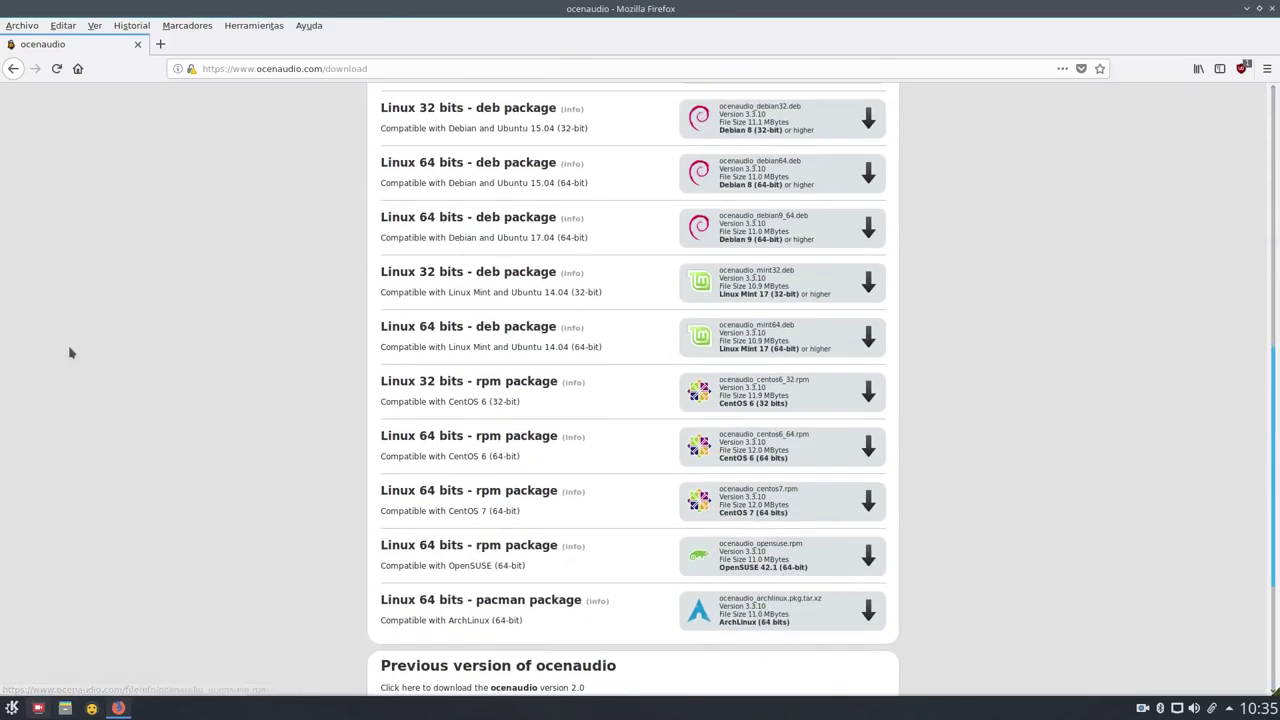
scroll(750, 300, "up", 5)
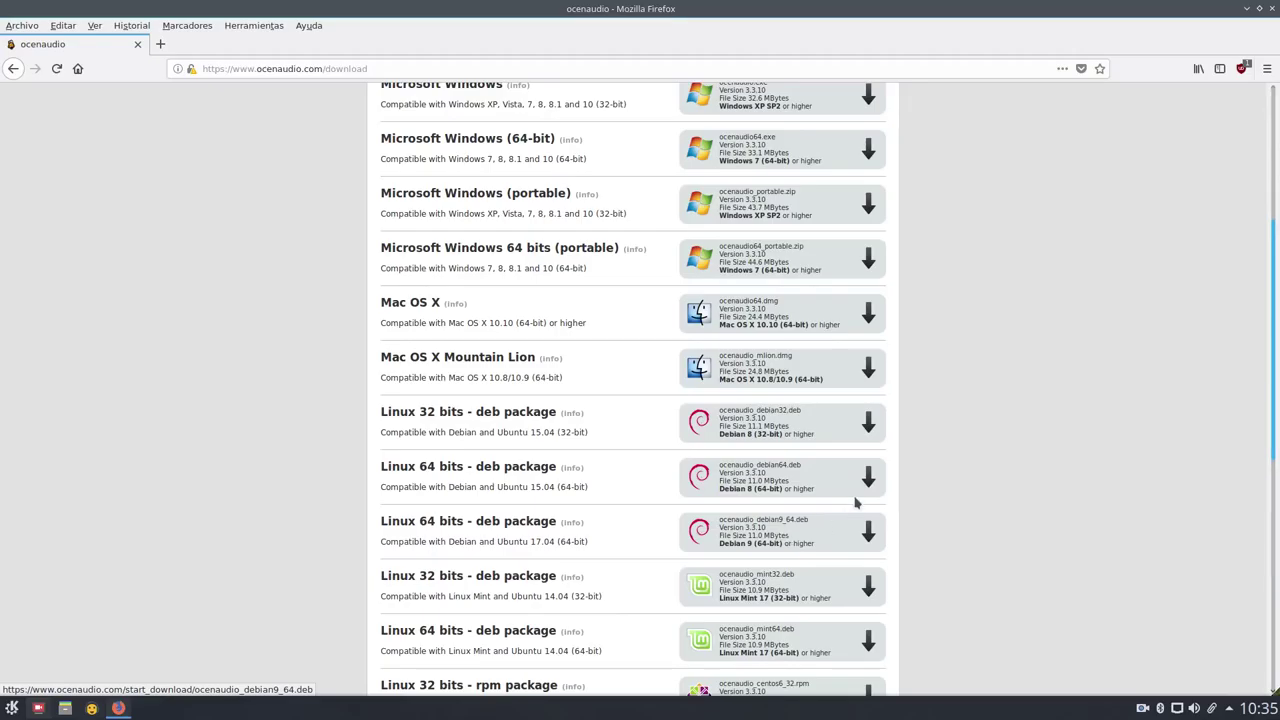
scroll(800, 560, "down", 3)
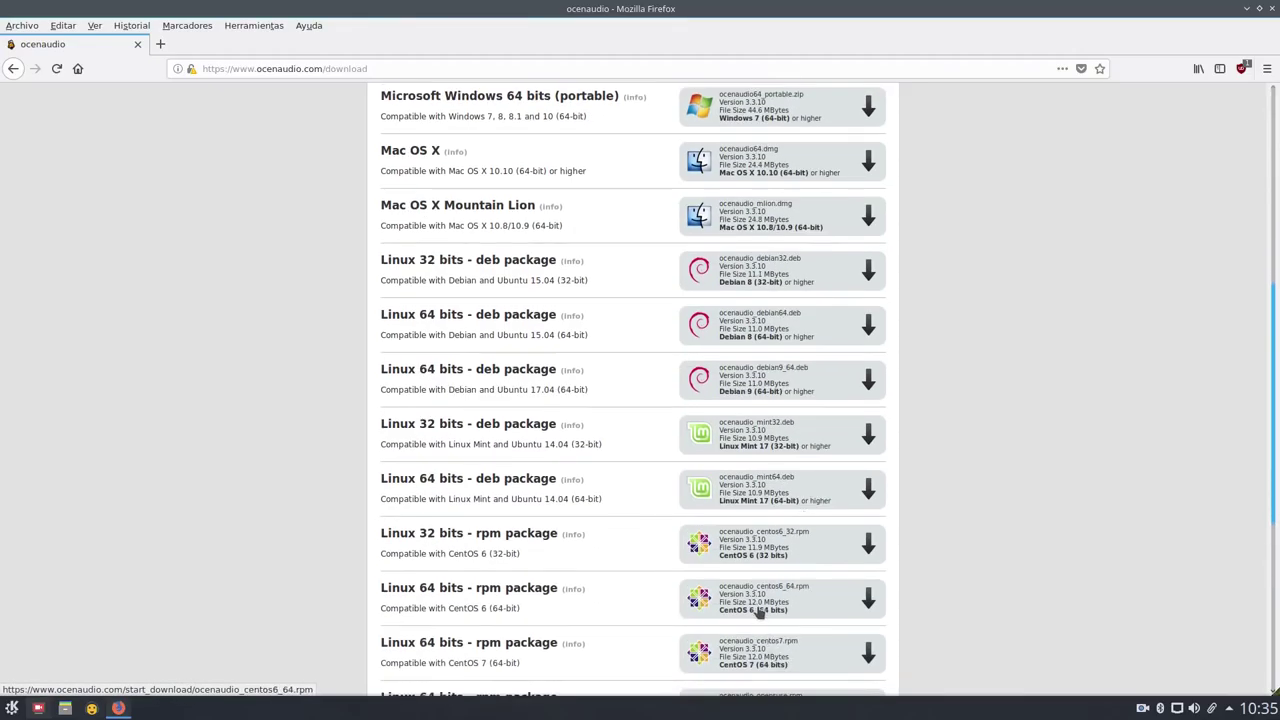
scroll(760, 610, "up", 8)
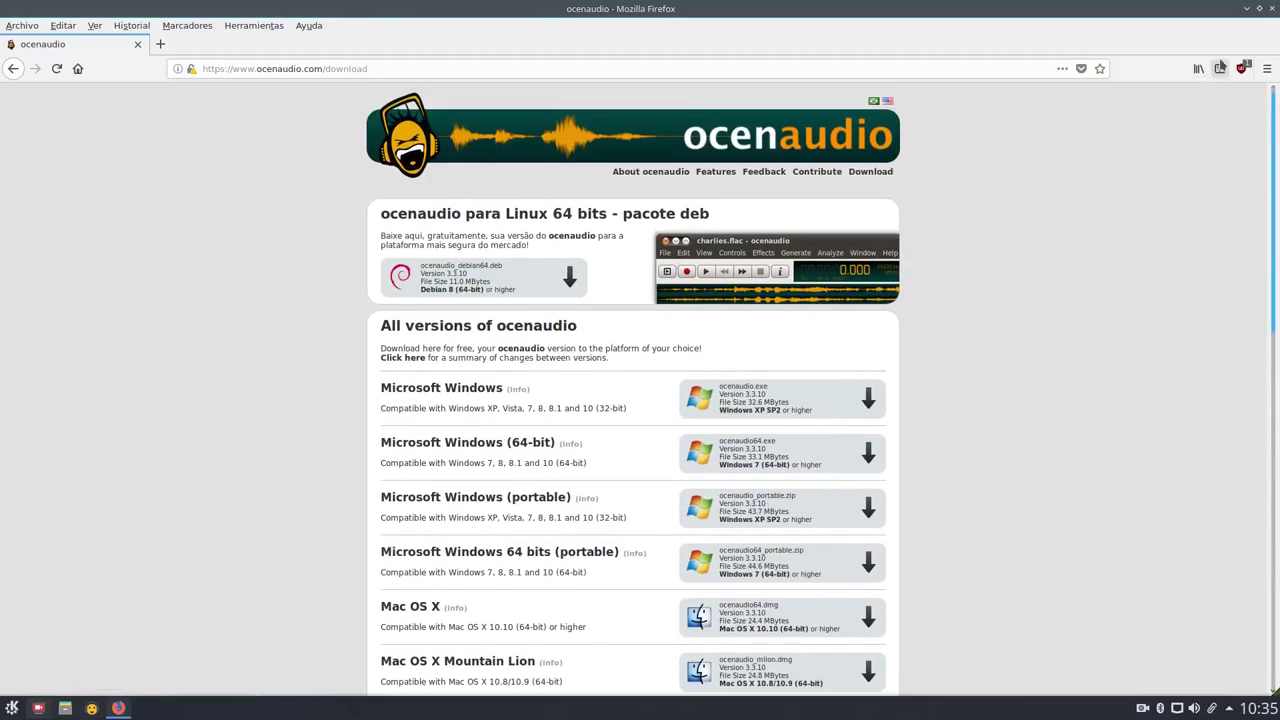
left_click(1245, 8)
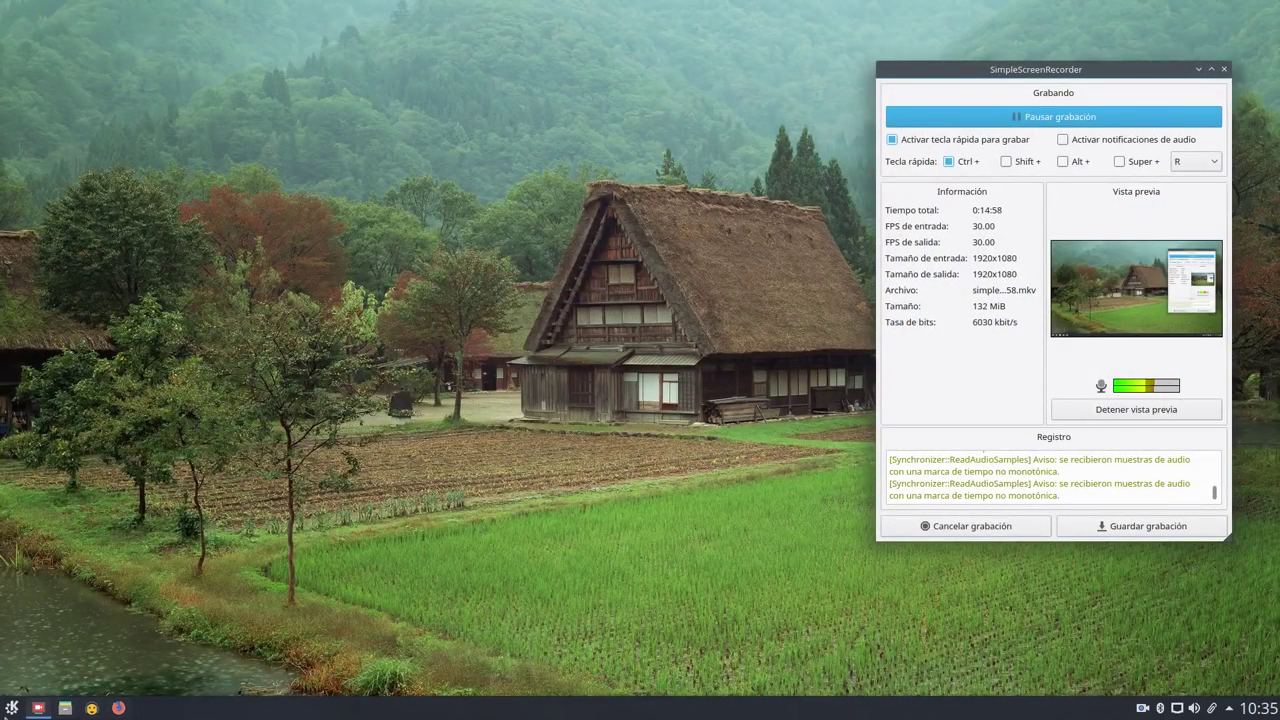
Open the KDE information centre to view the system's software and hardware details, and move its window away from the screen corner.
left_click(12, 708)
left_click(164, 656)
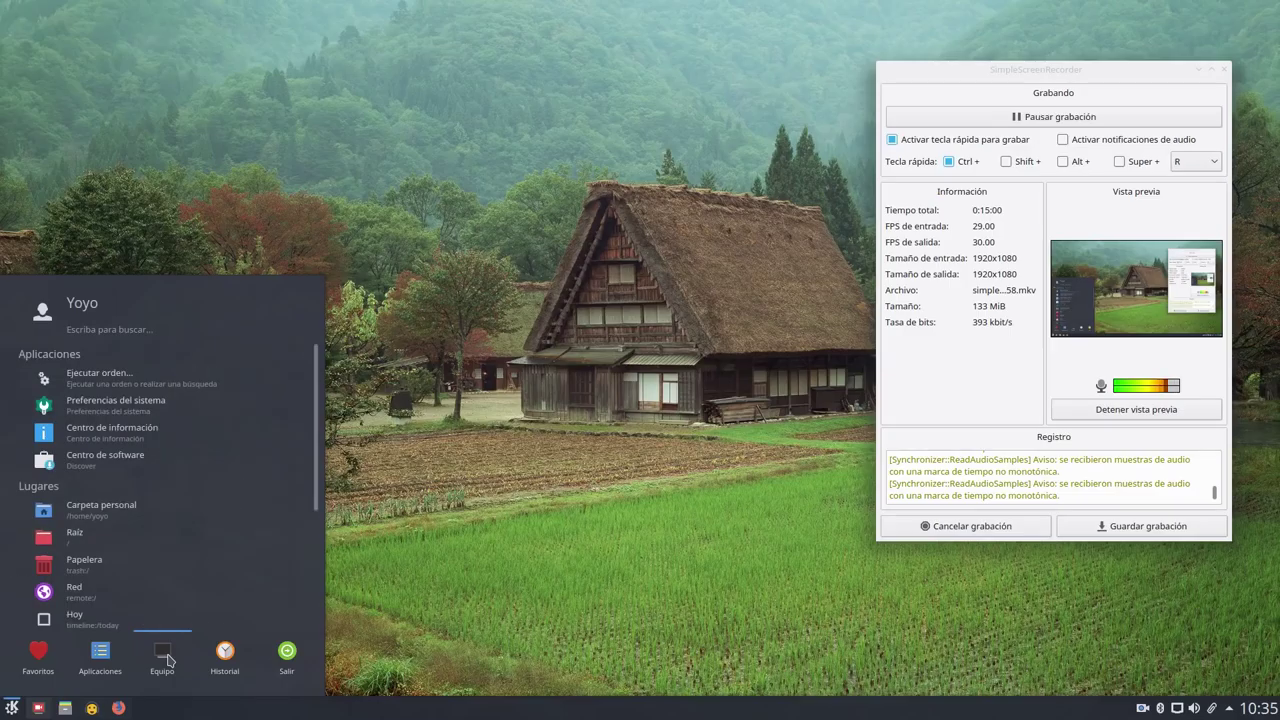
left_click(110, 402)
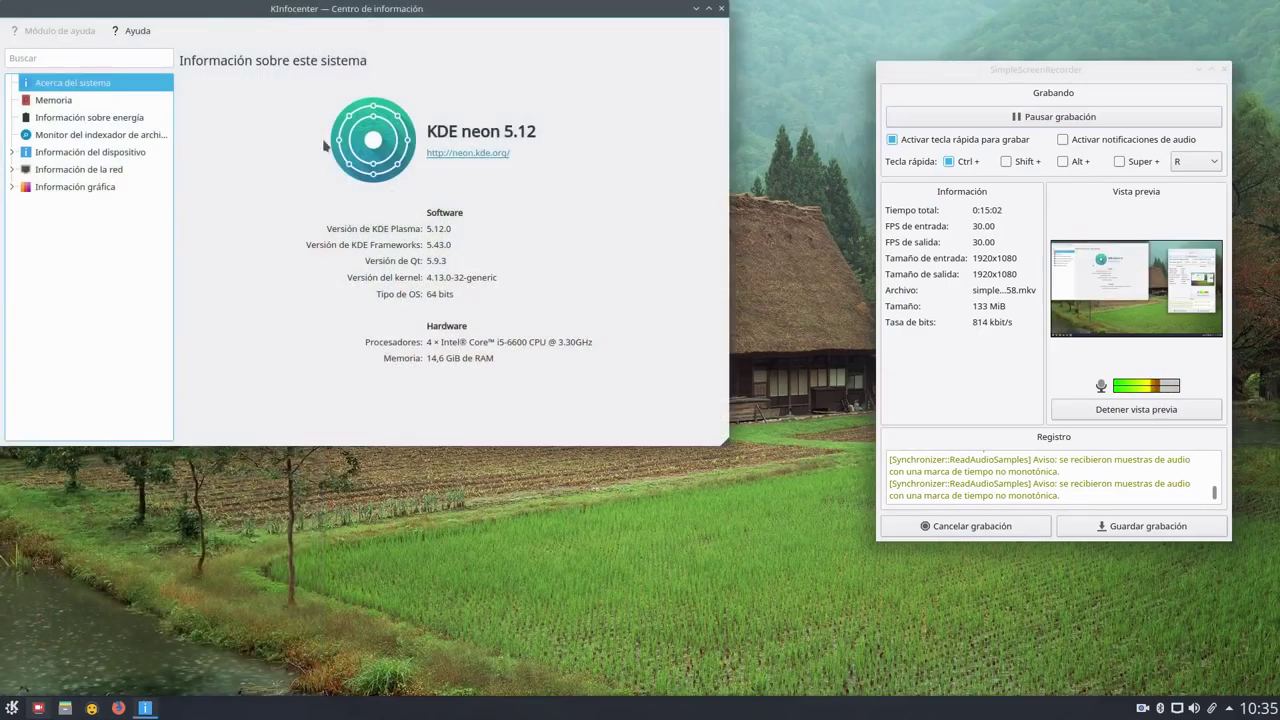
left_click_drag(390, 12, 455, 62)
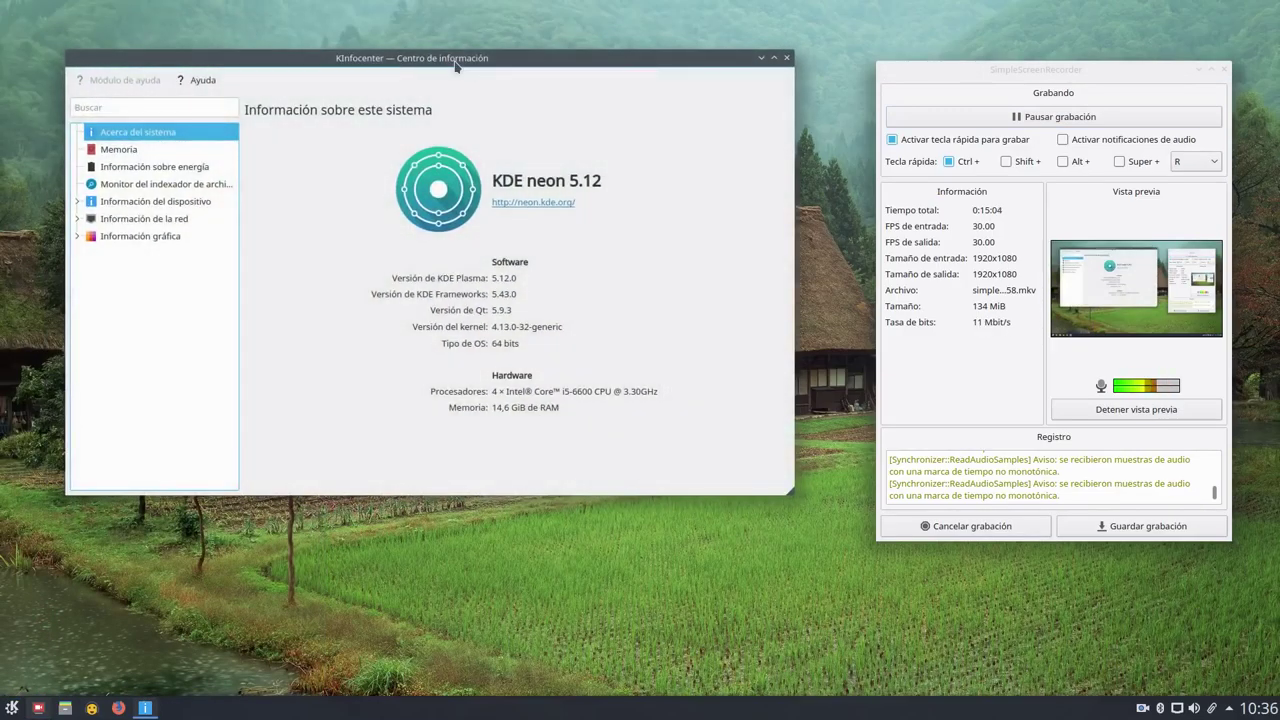